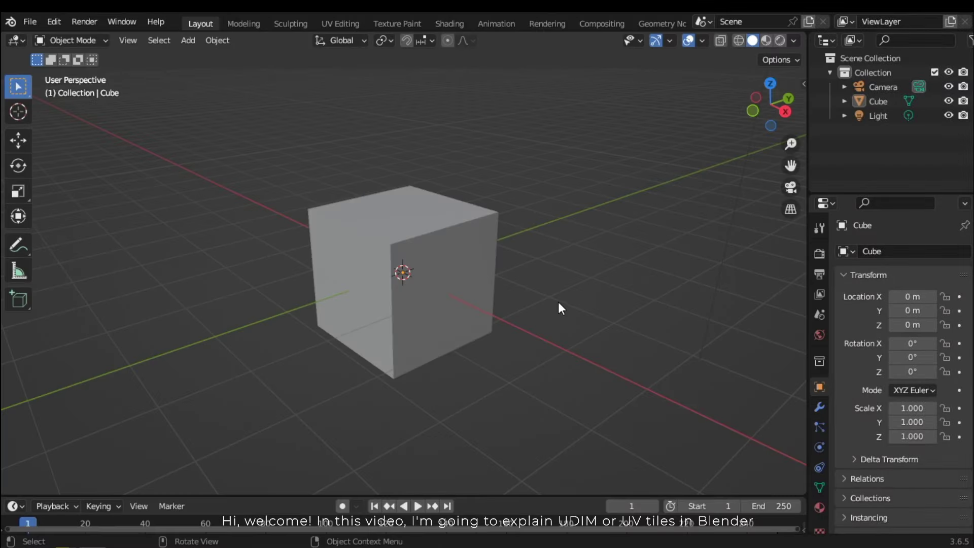
mouse_move(556, 318)
middle_mouse_down()
mouse_move(529, 319)
mouse_move(564, 332)
middle_mouse_up()
scroll(566, 329, "down", 5)
scroll(564, 325, "up", 2)
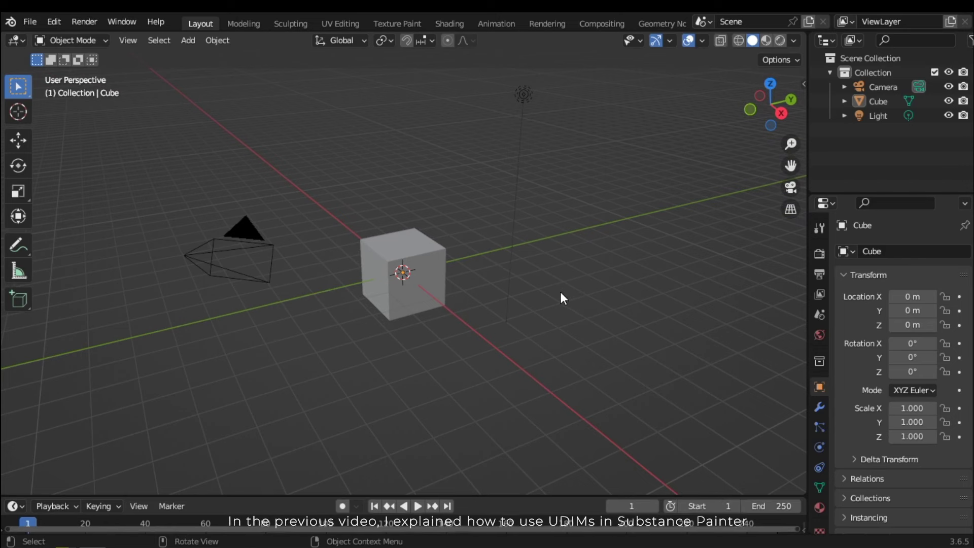
middle_click_drag(534, 293, 510, 303)
left_click(434, 247)
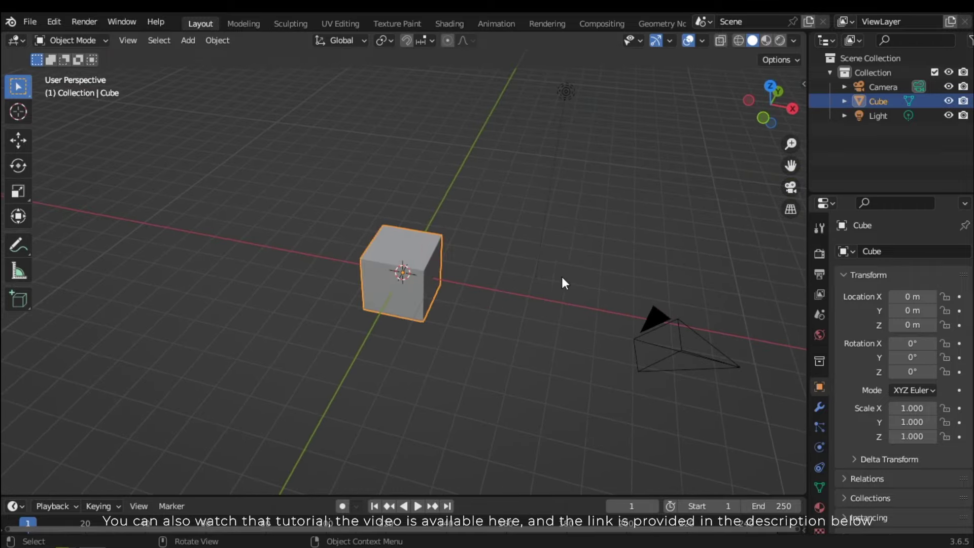
middle_click_drag(561, 276, 484, 311)
left_click(443, 334)
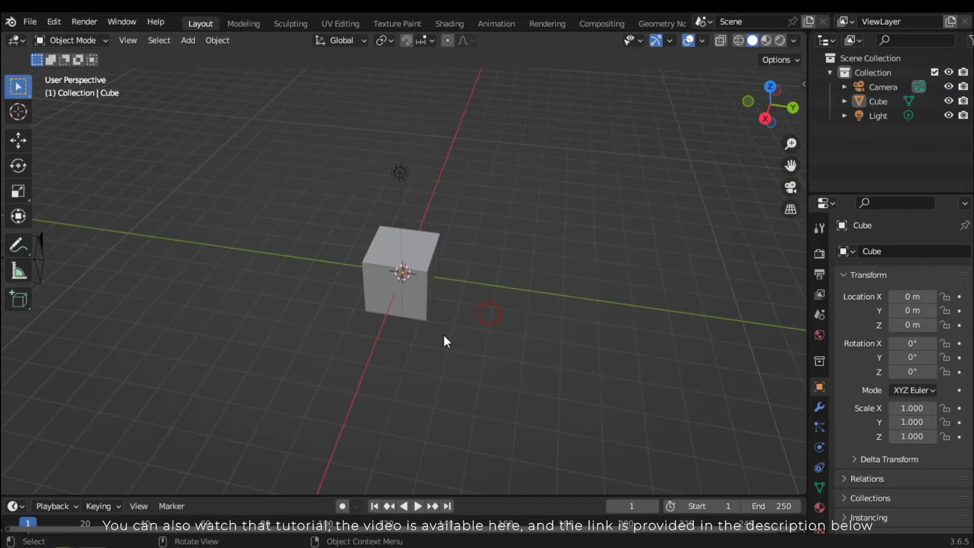
middle_click_drag(443, 335, 461, 317)
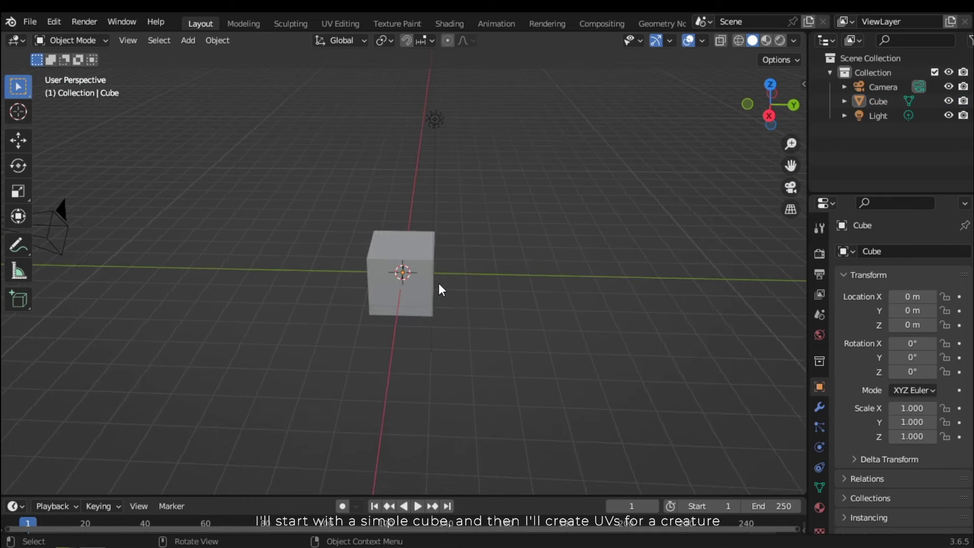
mouse_move(439, 284)
middle_mouse_down()
mouse_move(463, 294)
mouse_move(463, 312)
mouse_move(432, 283)
middle_mouse_up()
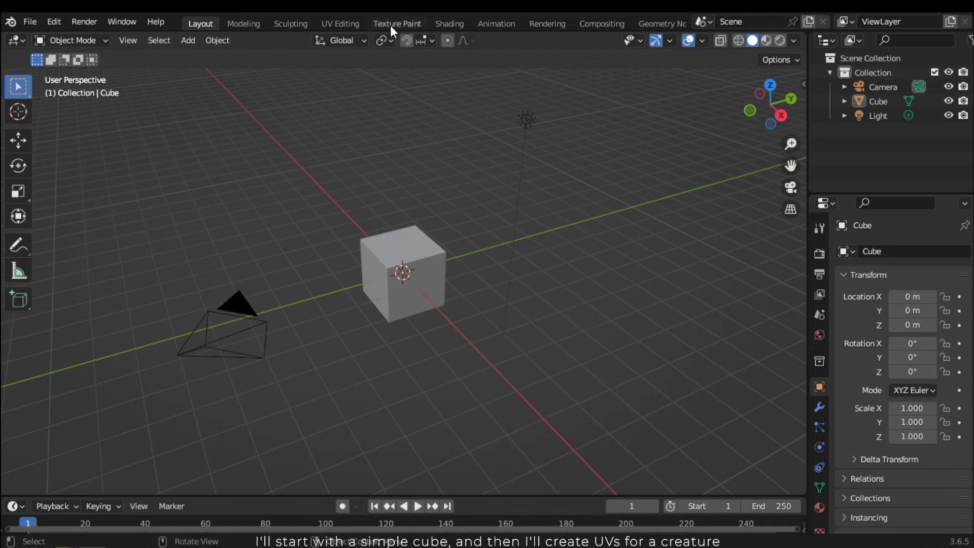
Step: Open the UV Editing workspace with the cube in Edit Mode and deselect all of its geometry
left_click(340, 23)
scroll(615, 341, "up", 3)
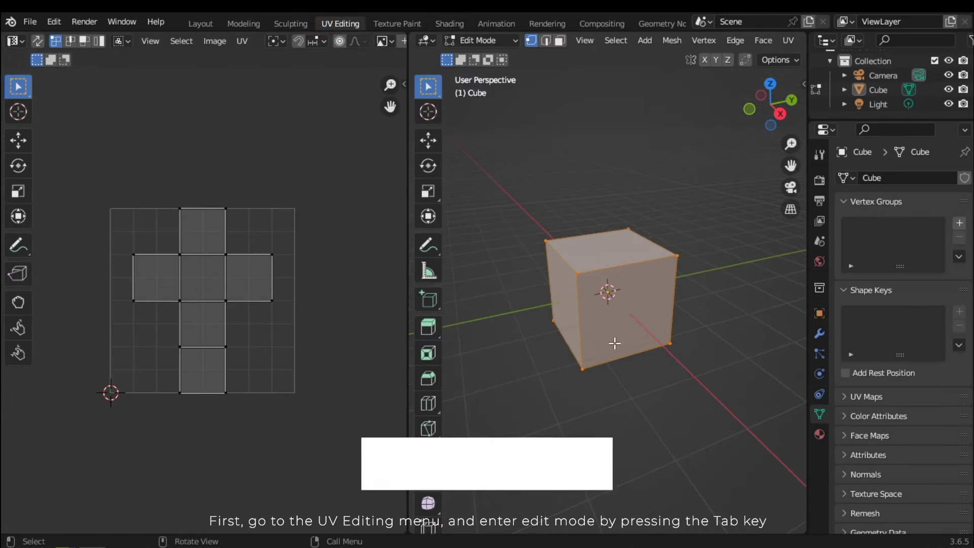
key("alt+a")
scroll(618, 319, "up", 4)
middle_click_drag(617, 319, 559, 299)
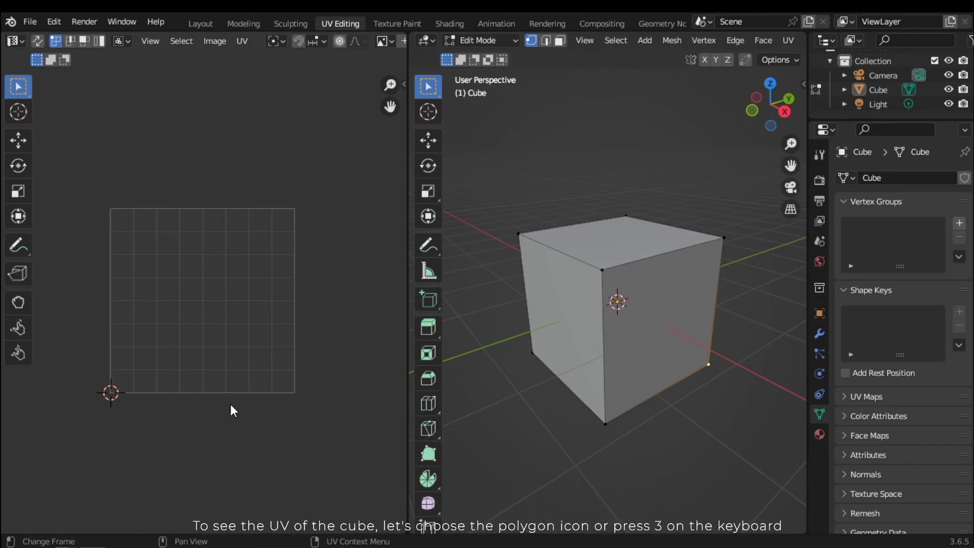
Step: Switch to face selection and select several cube faces one at a time to examine each one's UV, then clear the selection
left_click(560, 44)
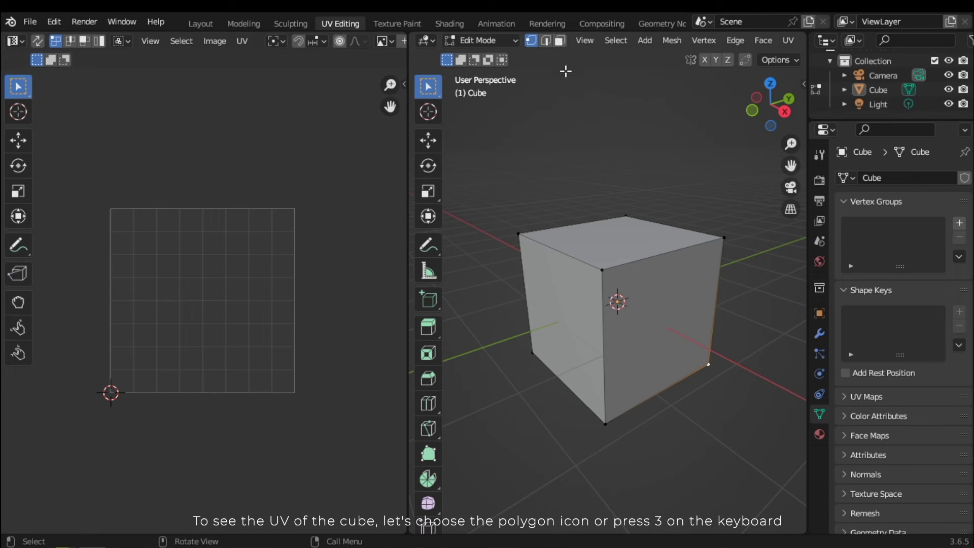
left_click(640, 309)
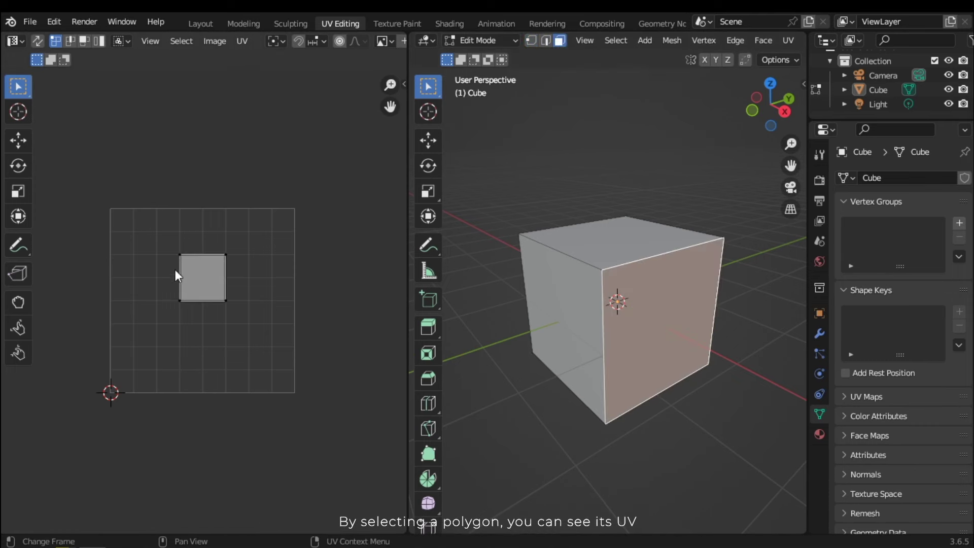
left_click(575, 301)
left_click(613, 230)
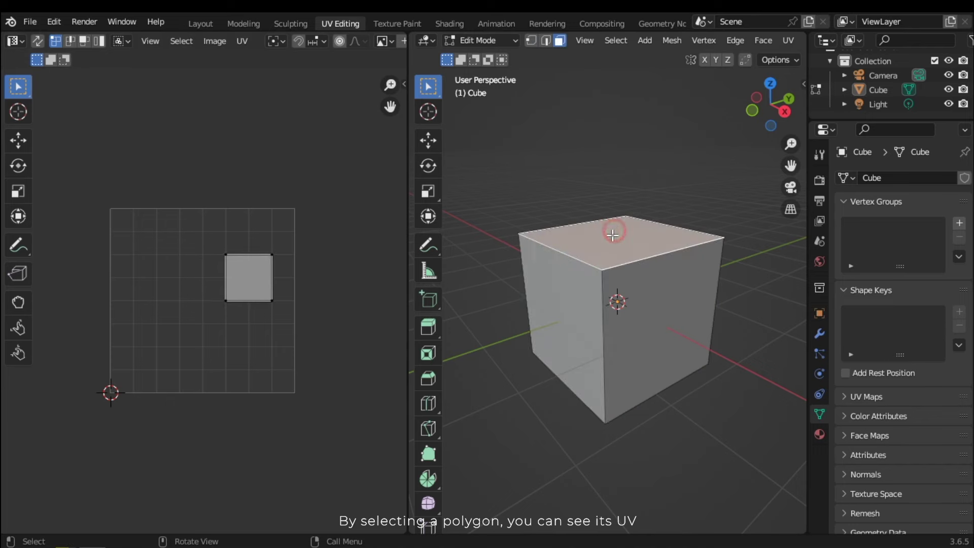
middle_click_drag(613, 230, 548, 297)
left_click(591, 331)
left_click(641, 312)
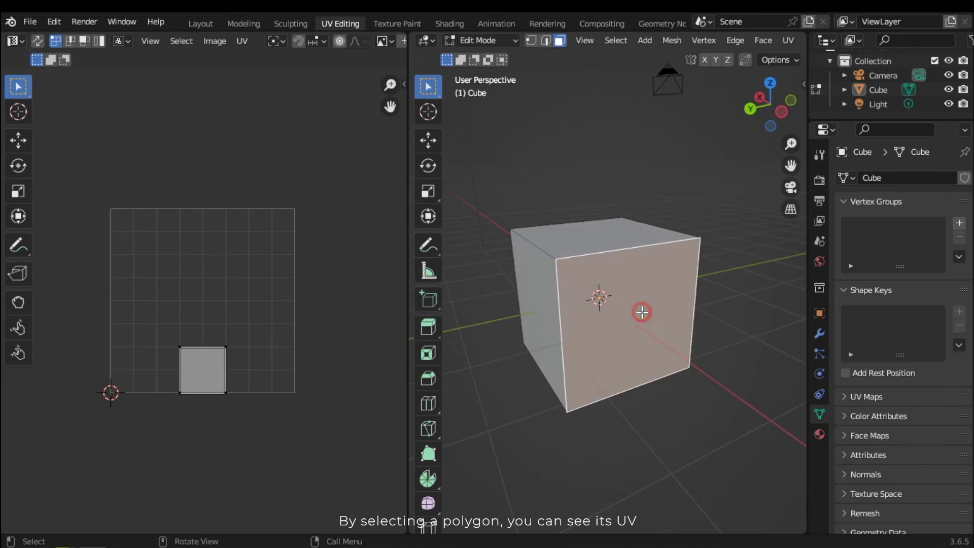
left_click(623, 149)
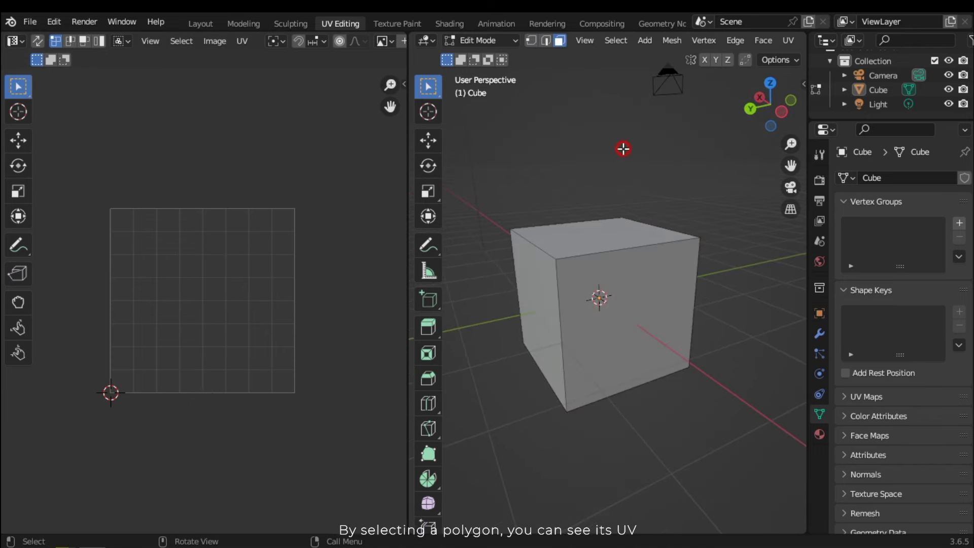
Step: Turn on UV Sync Selection, select individual faces in the UV layout and on the cube to compare them, and clear the selection
left_click(35, 41)
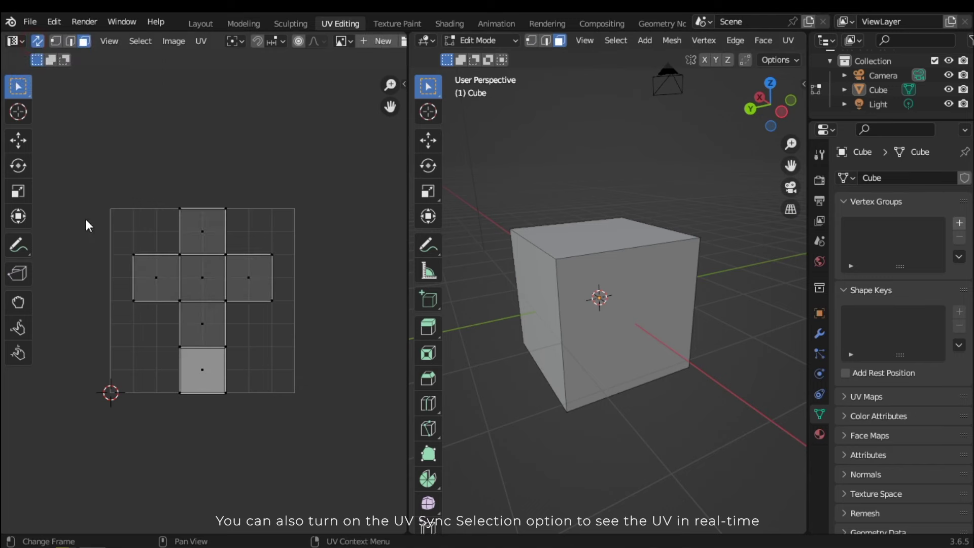
left_click(245, 272)
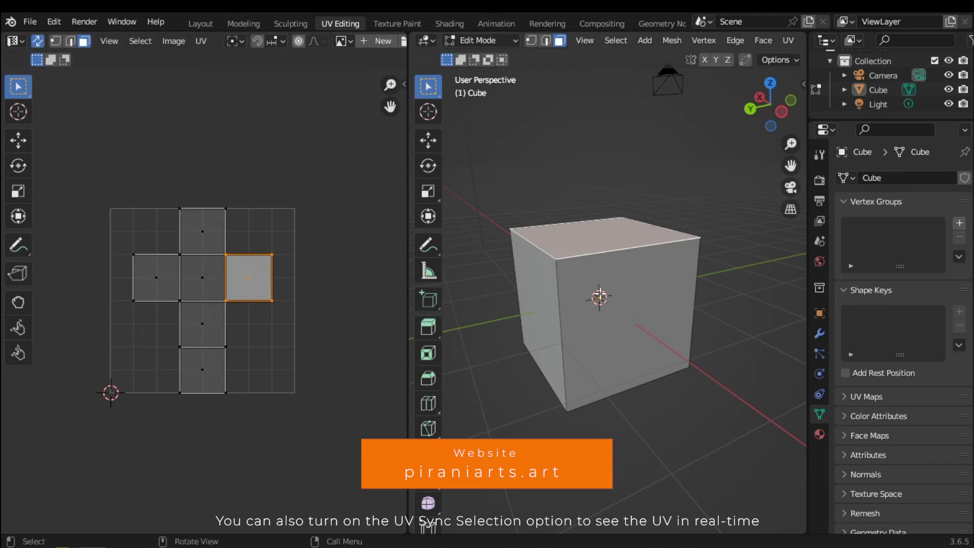
middle_click_drag(600, 294, 616, 305)
left_click(197, 317)
left_click(772, 513)
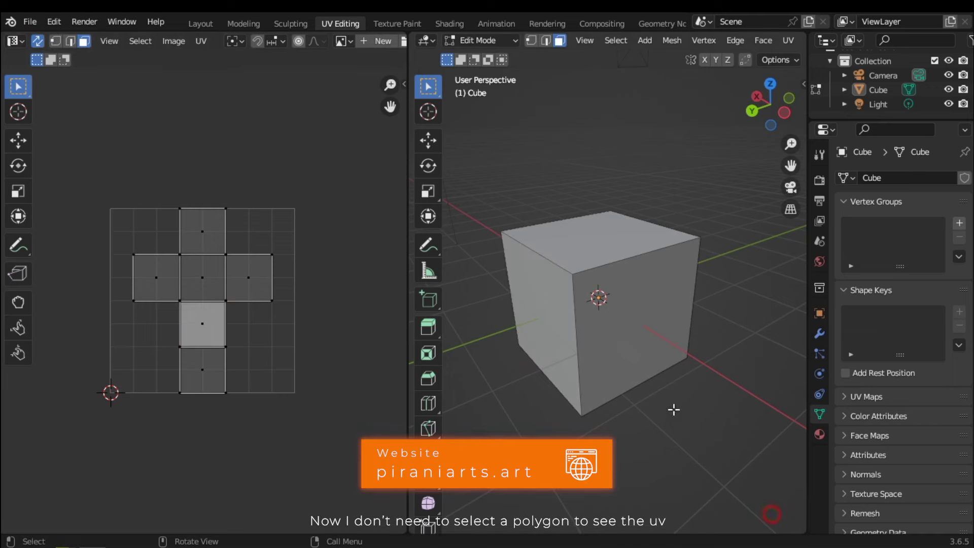
left_click(645, 331)
left_click(603, 242)
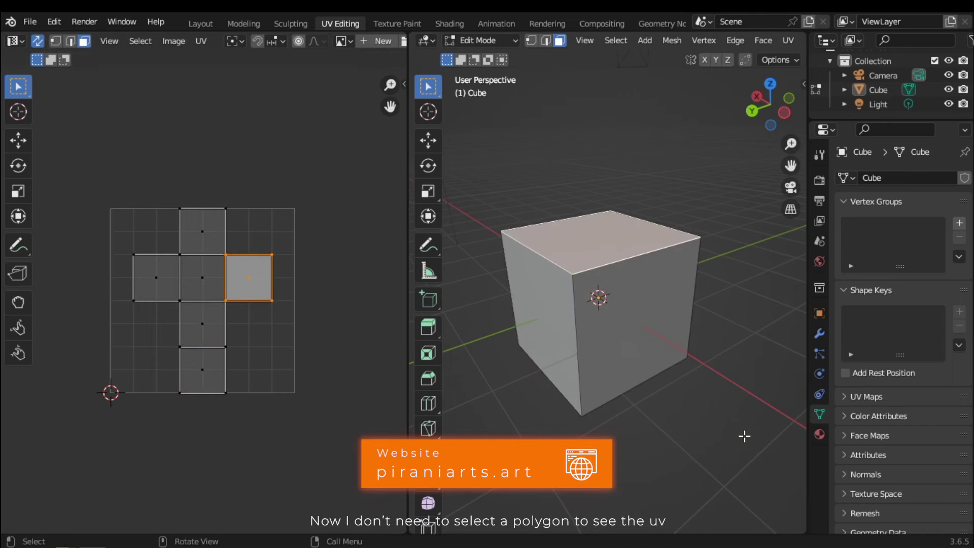
left_click(744, 437)
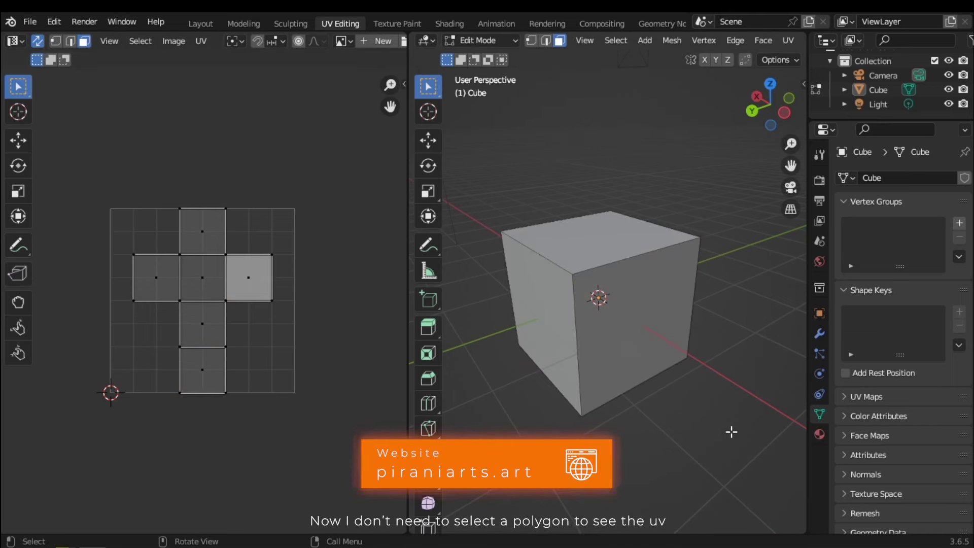
Step: Switch to edge selection and mark the four edges around the cube's top face as seams
middle_click_drag(735, 441, 658, 384)
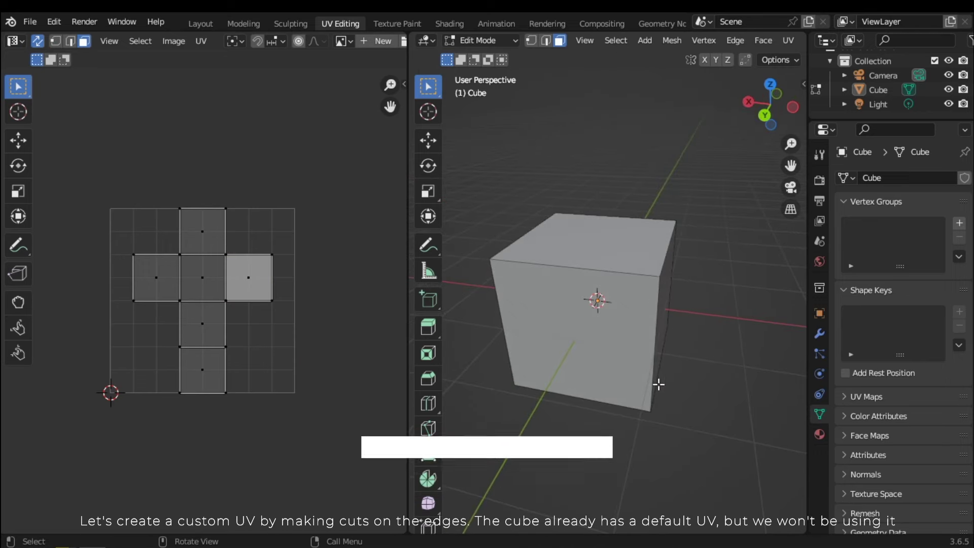
middle_click_drag(611, 270, 560, 335)
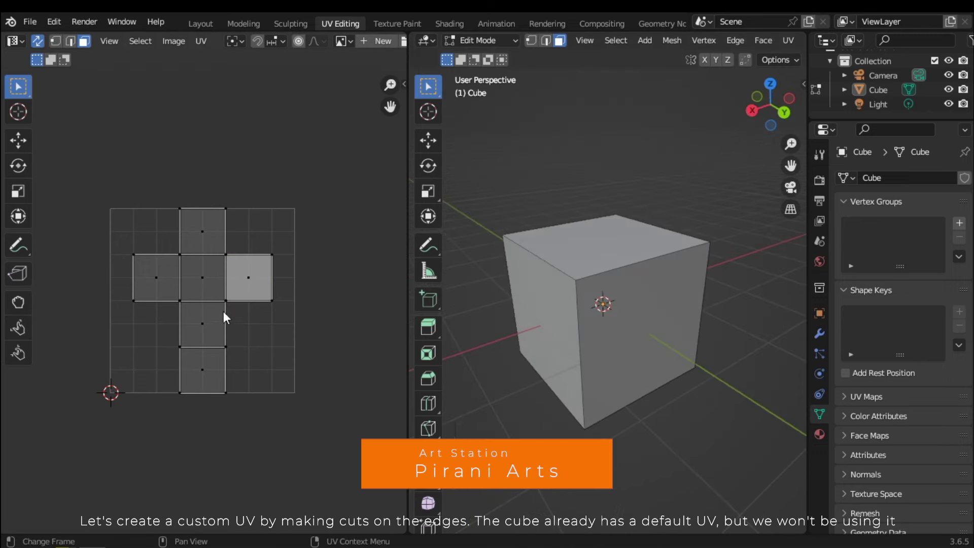
middle_click_drag(630, 333, 562, 181)
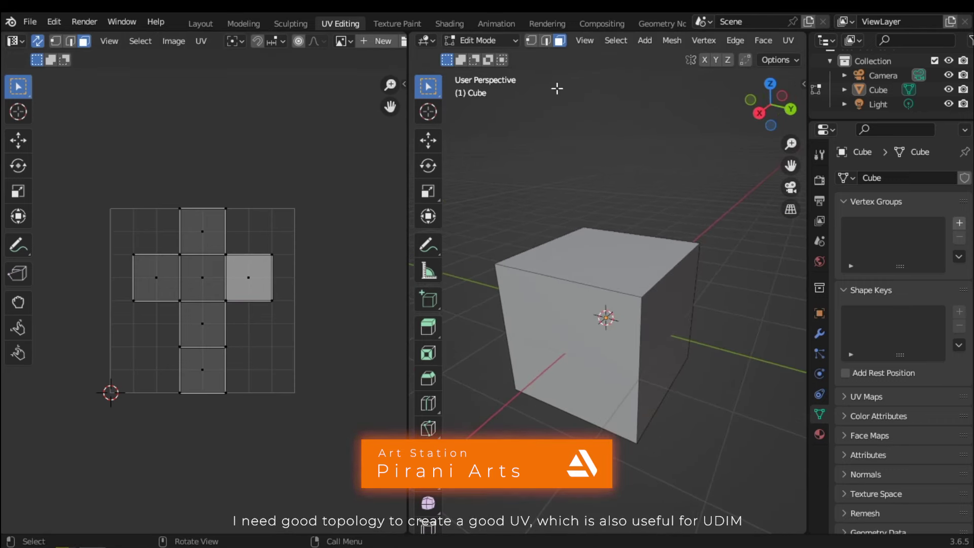
key("2")
middle_click_drag(653, 332, 753, 385)
left_click(592, 332)
left_click(684, 343)
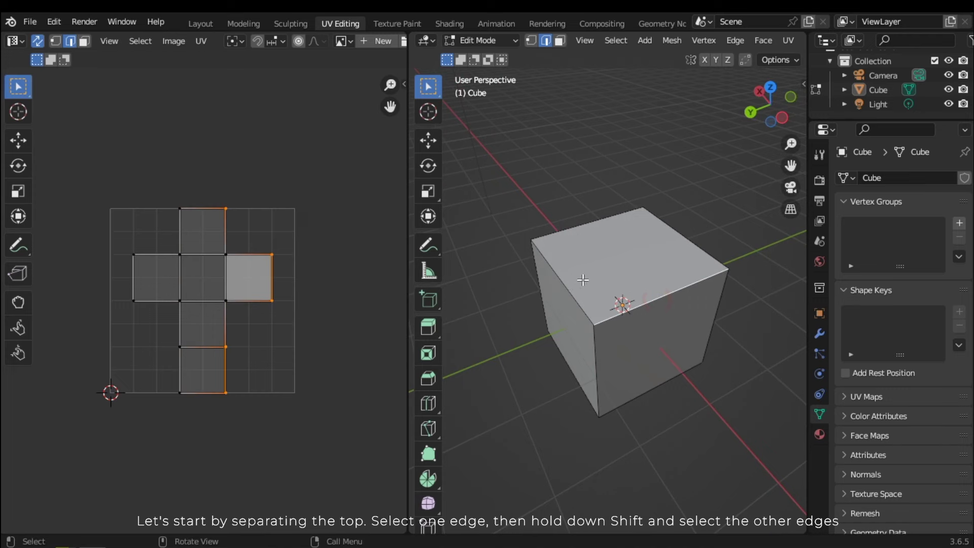
middle_click_drag(583, 279, 558, 303)
left_click(558, 302, "shift")
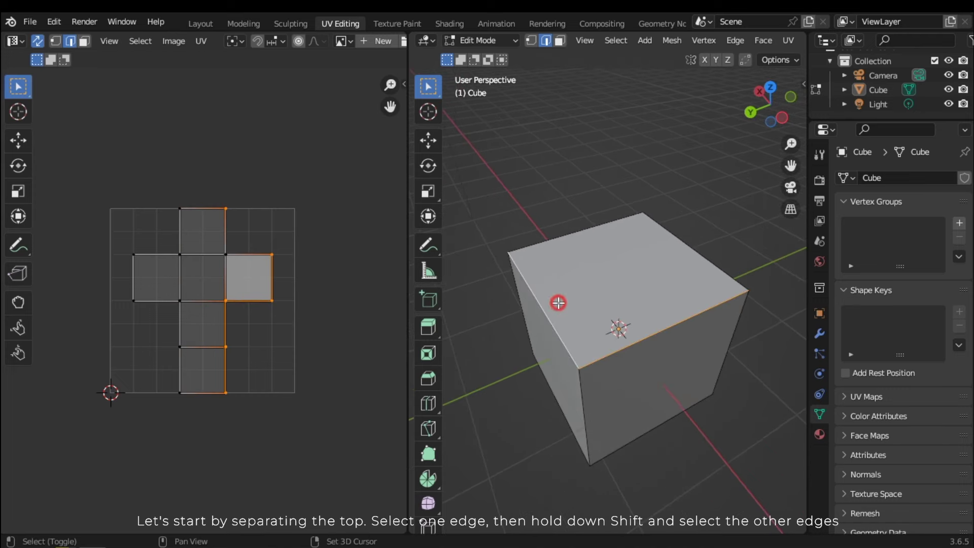
left_click(686, 250, "shift")
right_click(617, 296)
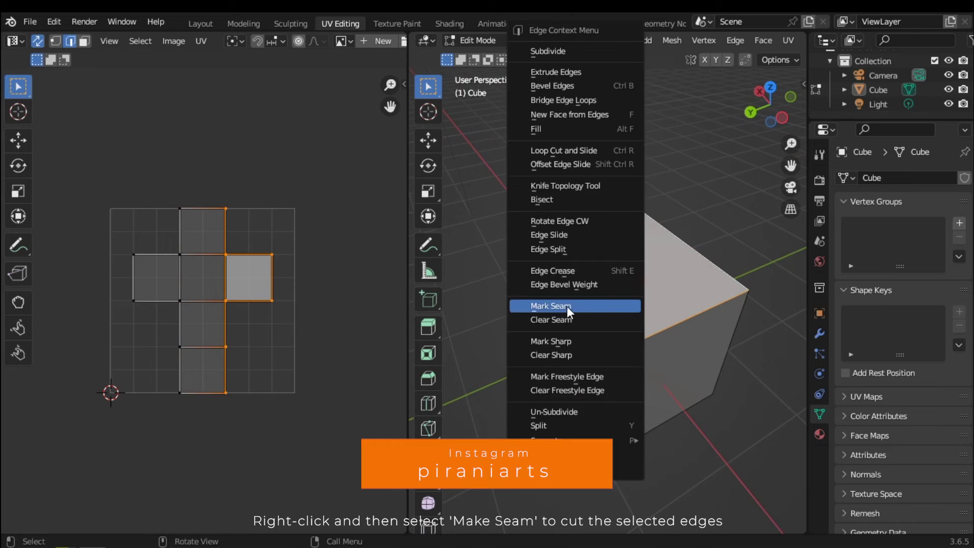
left_click(540, 306)
left_click(711, 417)
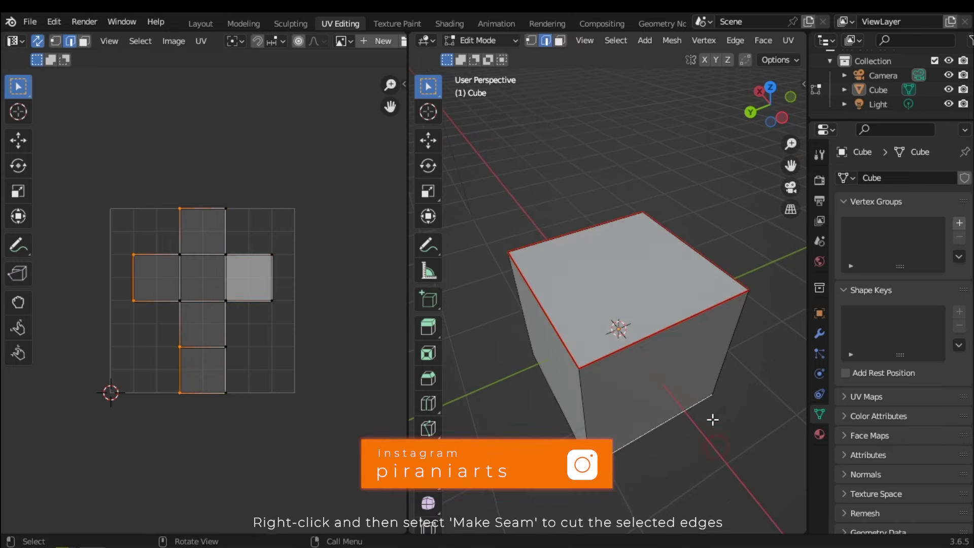
Step: Mark the cube's four vertical edges as seams and clear the edge selection
middle_click_drag(711, 418, 631, 391)
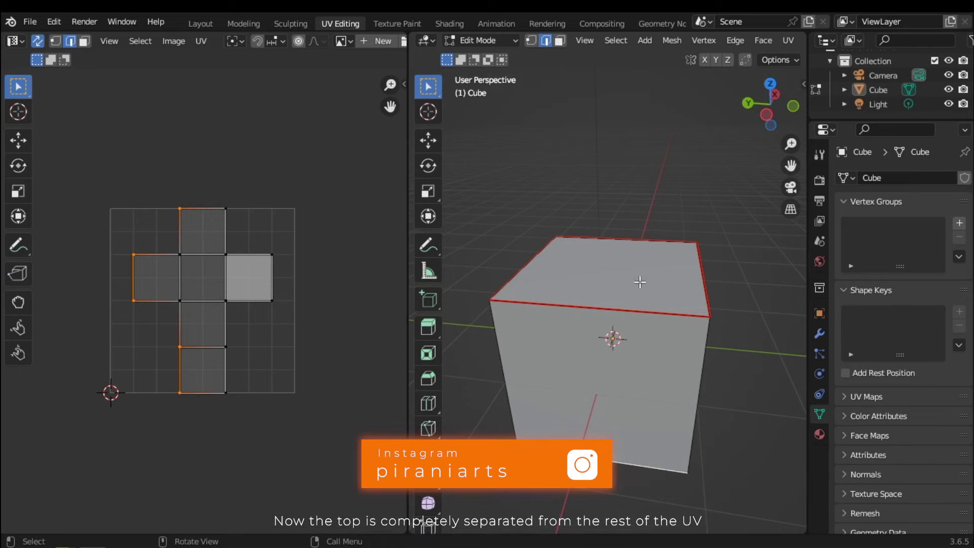
middle_click_drag(665, 303, 591, 276)
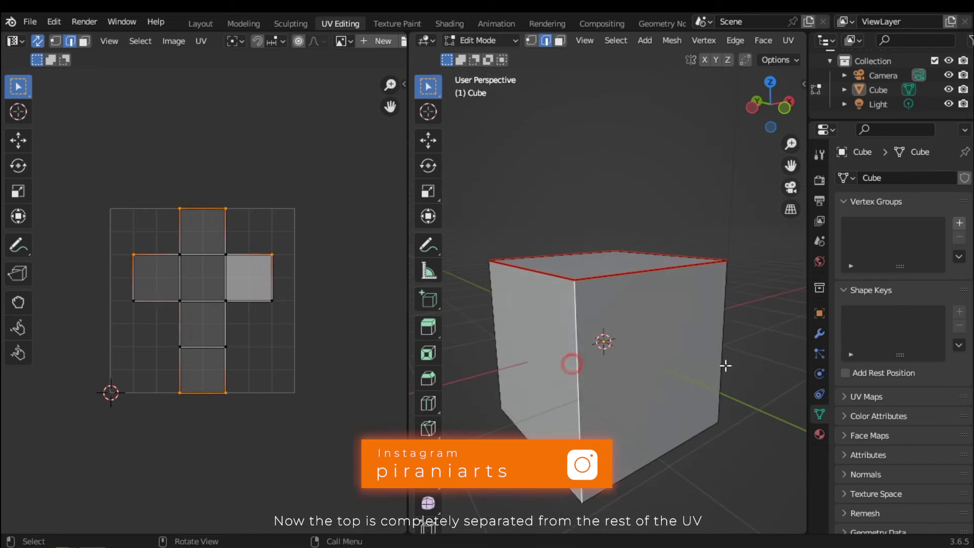
middle_click_drag(725, 366, 618, 375)
middle_click_drag(683, 390, 535, 387)
left_click(616, 367, "shift")
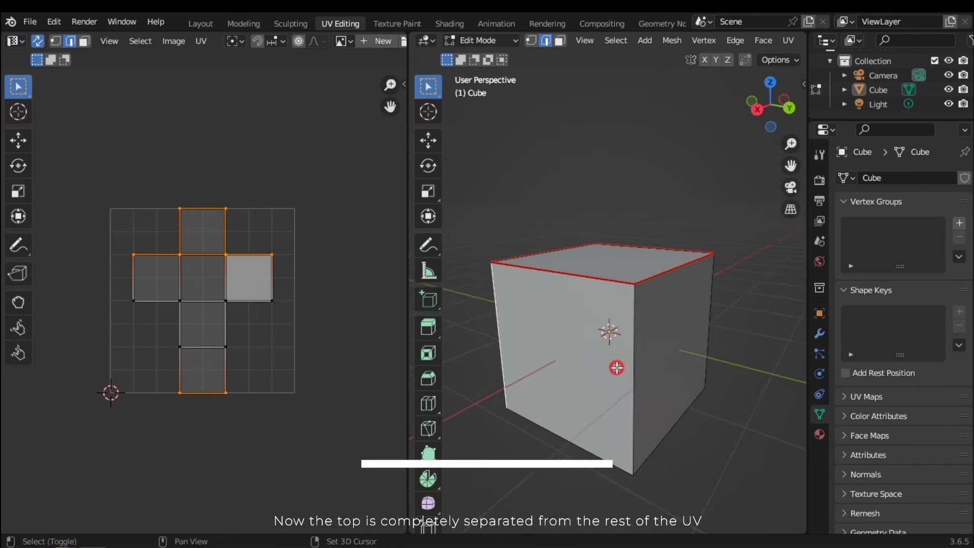
middle_click_drag(692, 378, 587, 388)
left_click(703, 375, "shift")
middle_click_drag(659, 373, 622, 369)
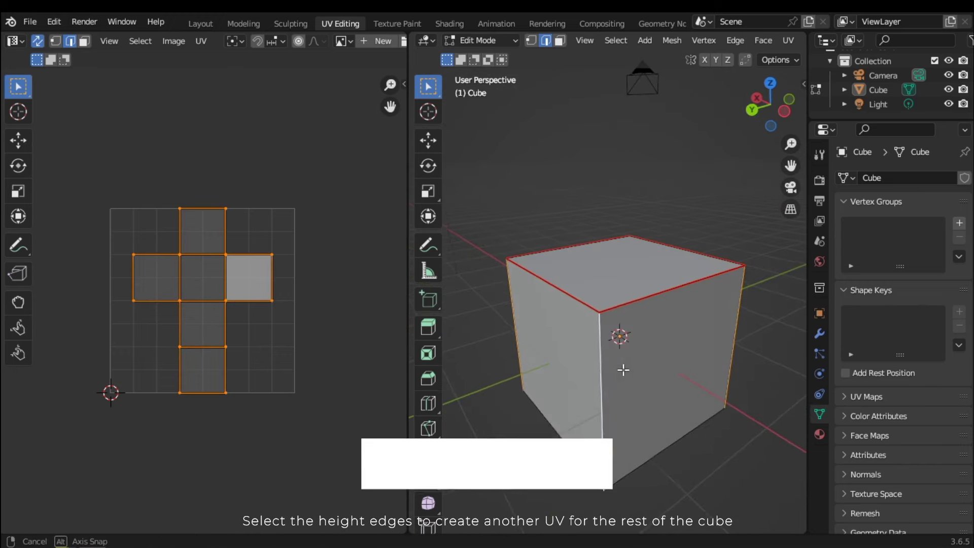
right_click(650, 328)
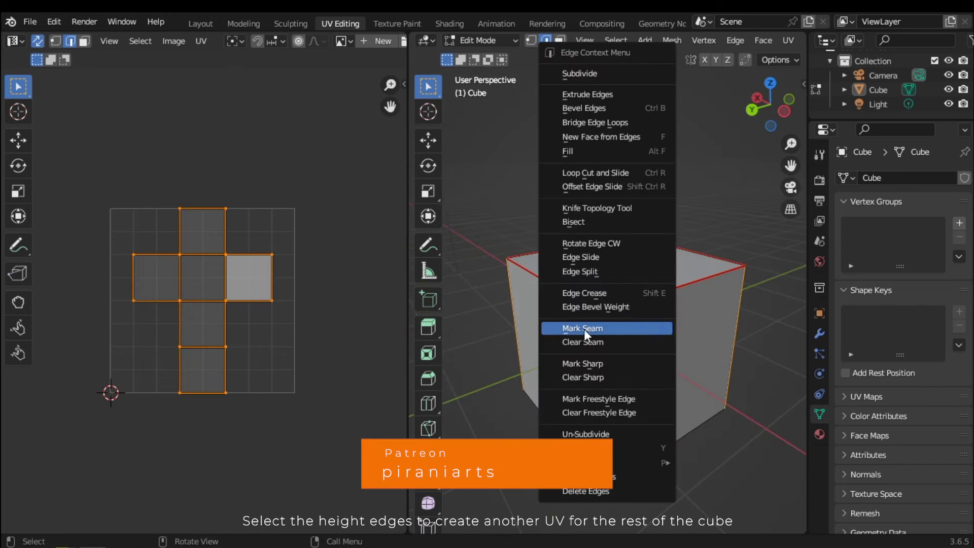
left_click(597, 330)
middle_click_drag(710, 320, 658, 300)
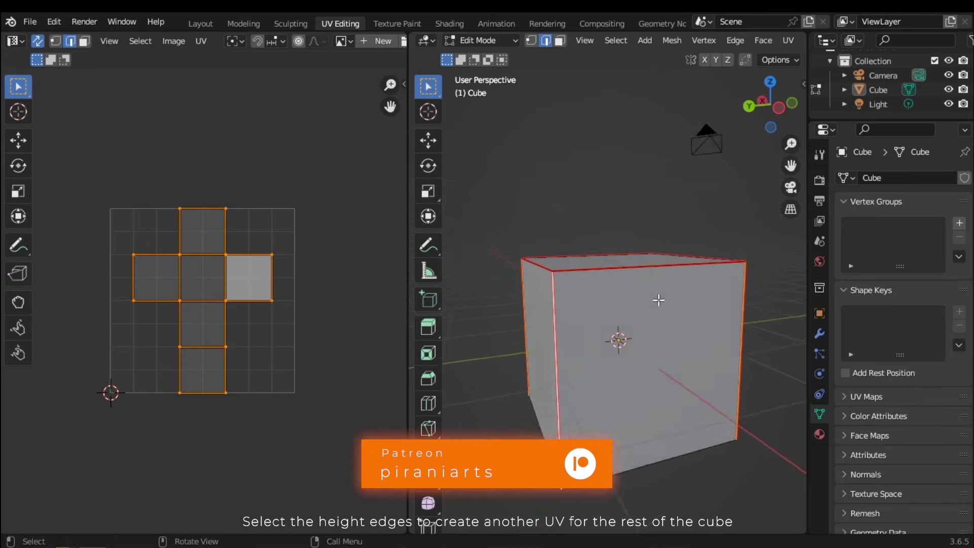
scroll(659, 300, "down", 2)
left_click(776, 426)
Step: Switch to face selection, select all faces of the cube and unwrap them along the marked seams
middle_click_drag(752, 426, 727, 388)
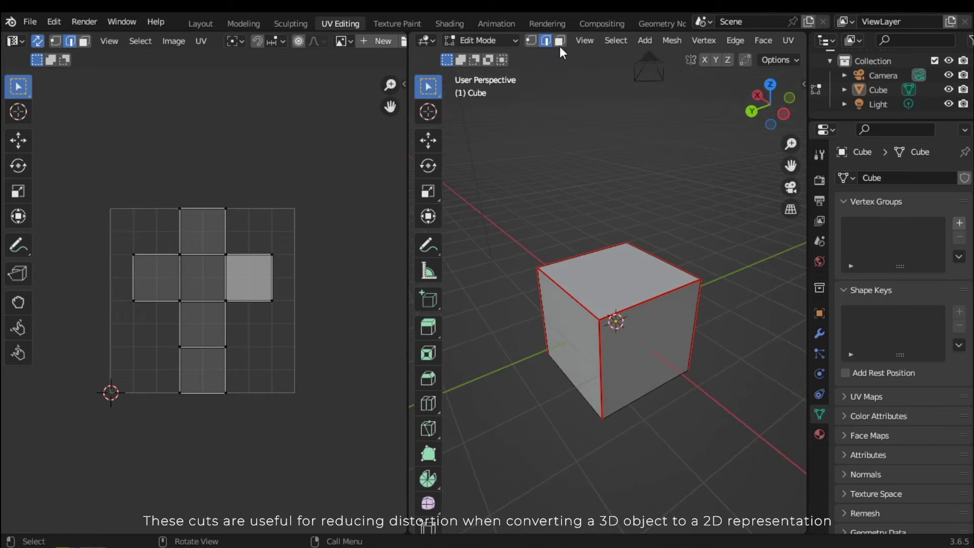
middle_click_drag(707, 287, 676, 289)
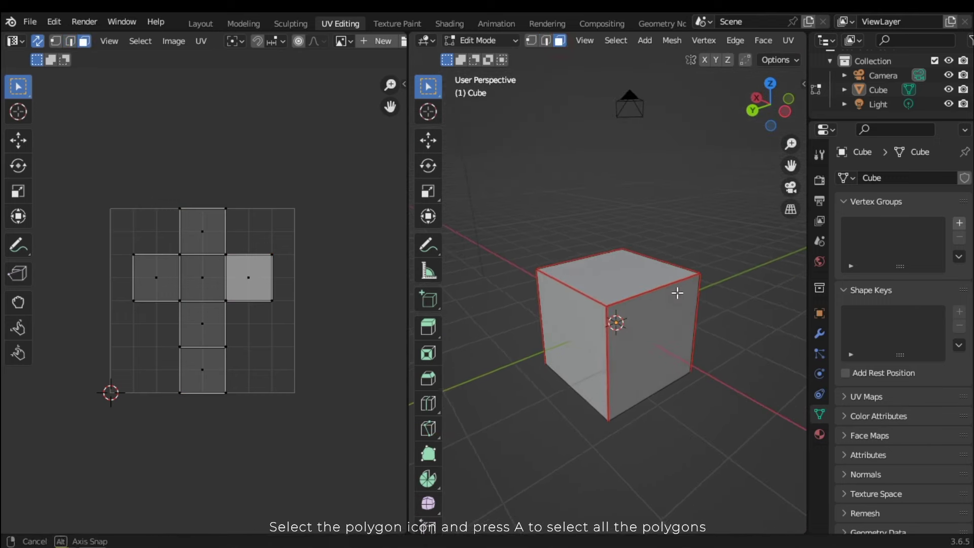
key("a")
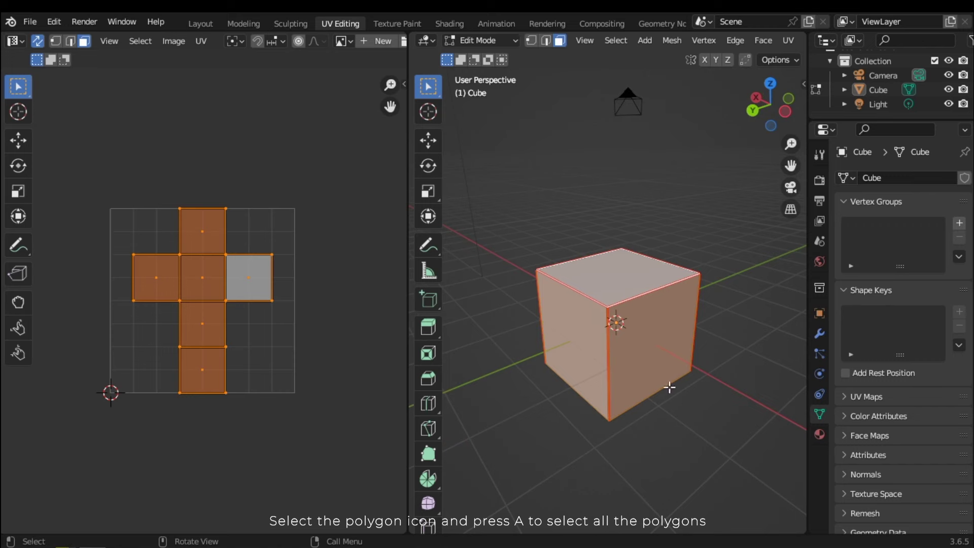
key("u")
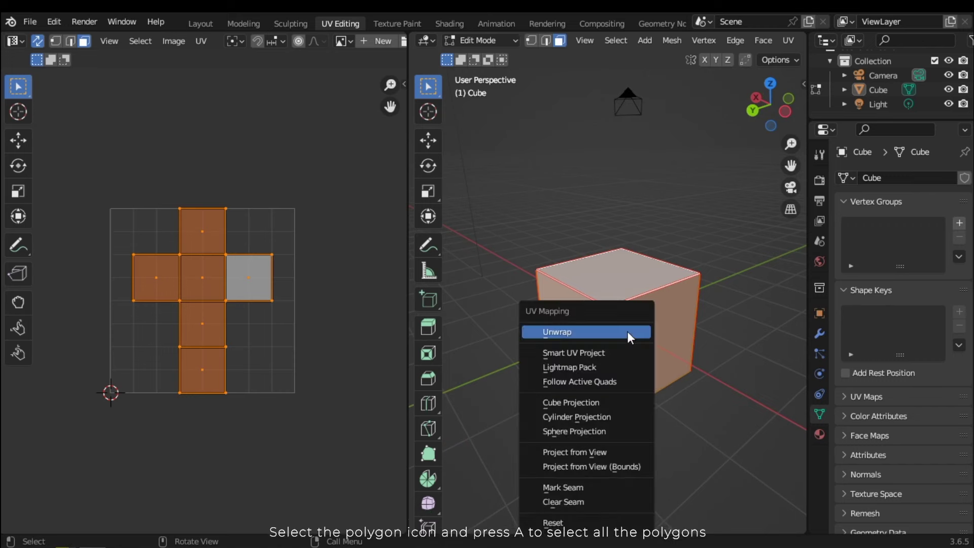
left_click(559, 334)
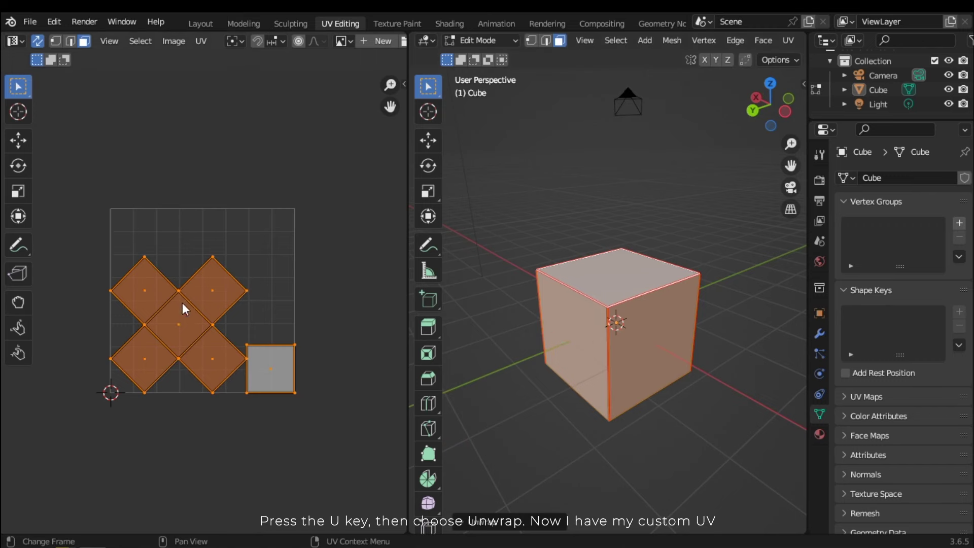
Step: Select the five-face cross-shaped UV island and move it up and slightly inward within the tile with the Move tool
left_click(263, 468)
scroll(254, 421, "up", 2)
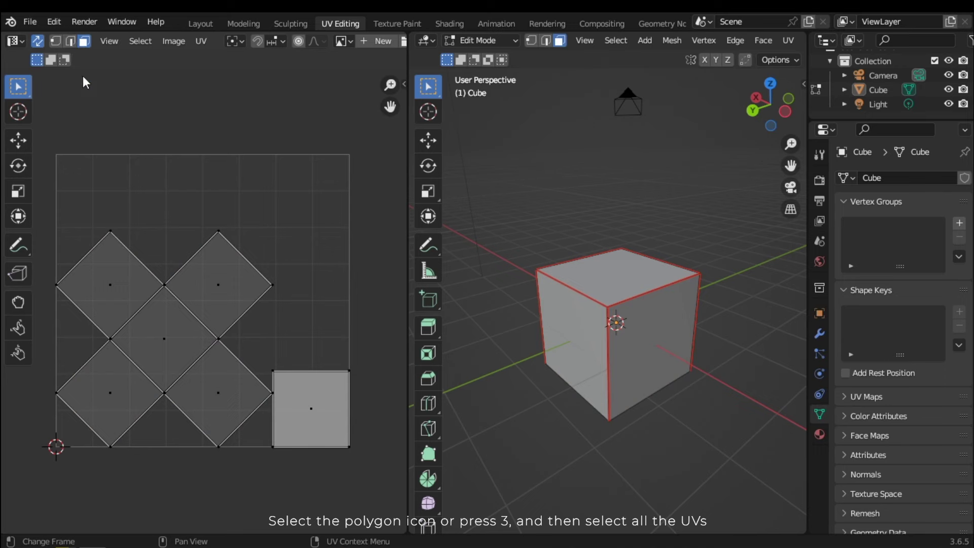
left_click_drag(224, 148, 74, 473)
key("shift+space")
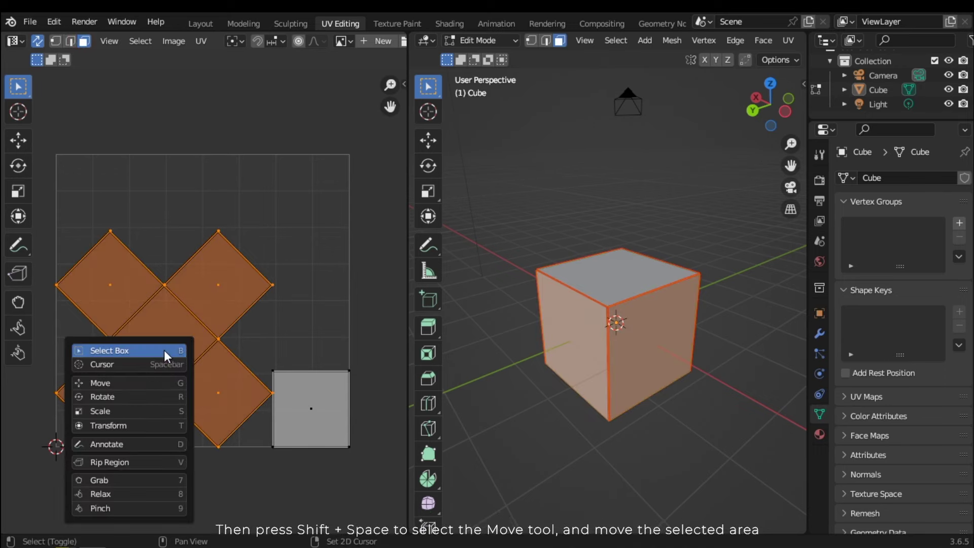
left_click(109, 383)
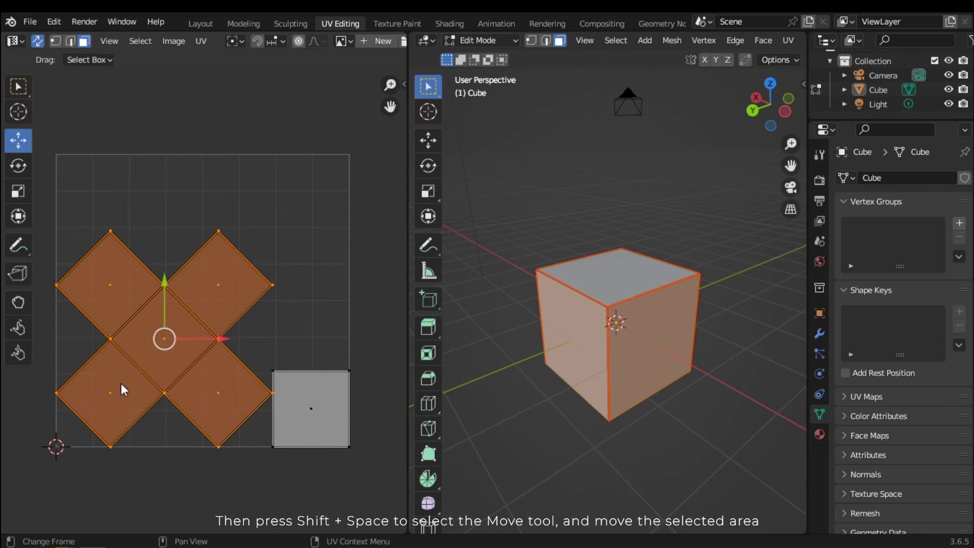
left_click_drag(163, 336, 177, 276)
Step: Move the single square UV island slightly inward from the tile's lower corner and clear the selection
left_click(304, 407)
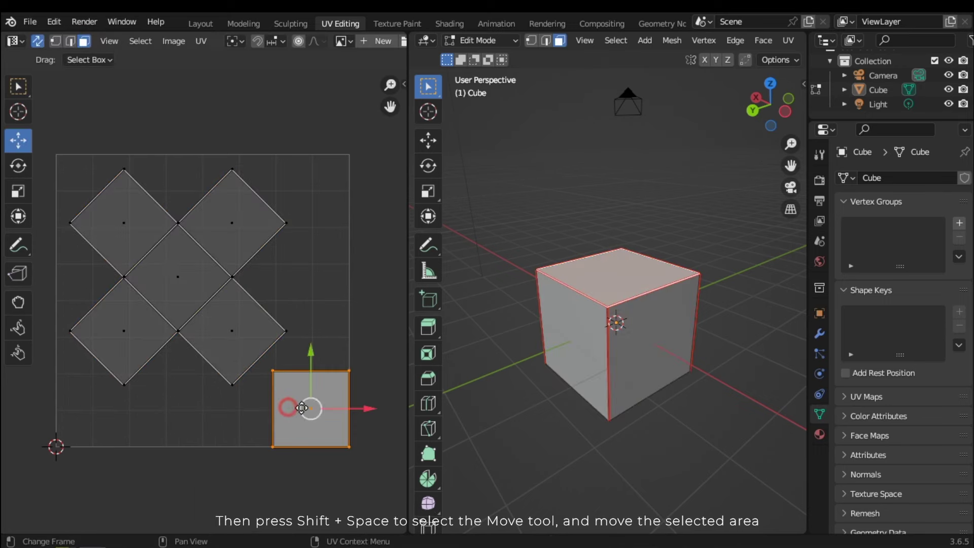
left_click_drag(312, 409, 304, 403)
left_click(349, 311)
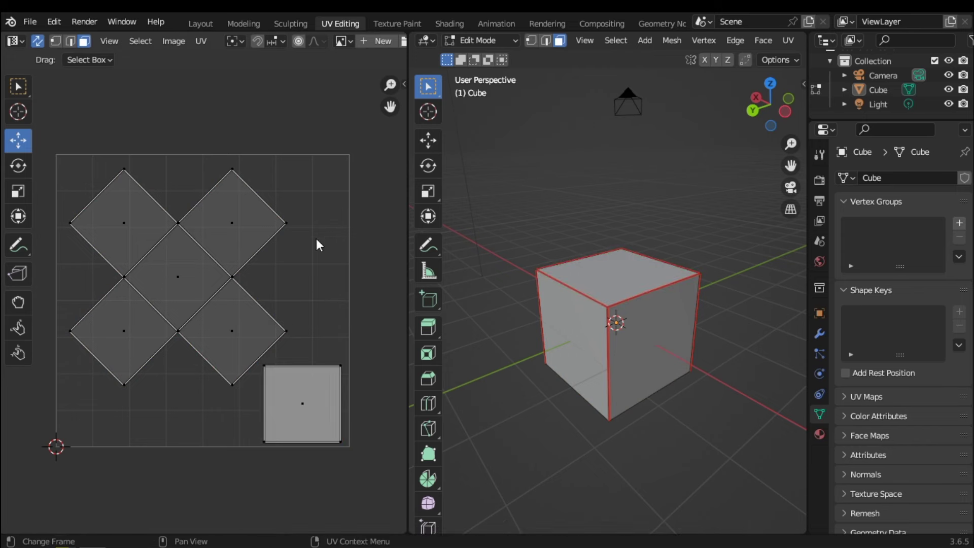
Step: Try to scale up the cross-shaped UV island within the single tile using the Scale tool
left_click_drag(326, 210, 110, 321)
key("shift+space")
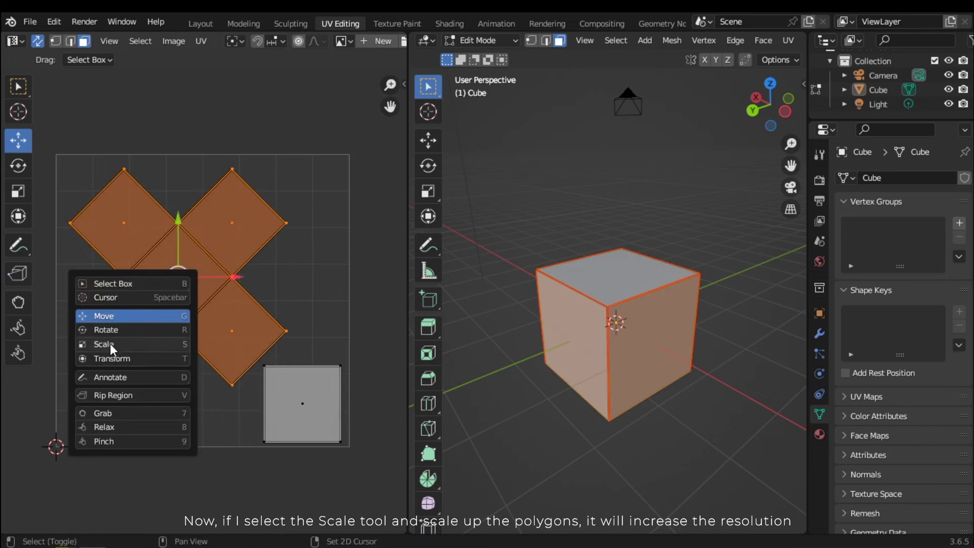
left_click(111, 343)
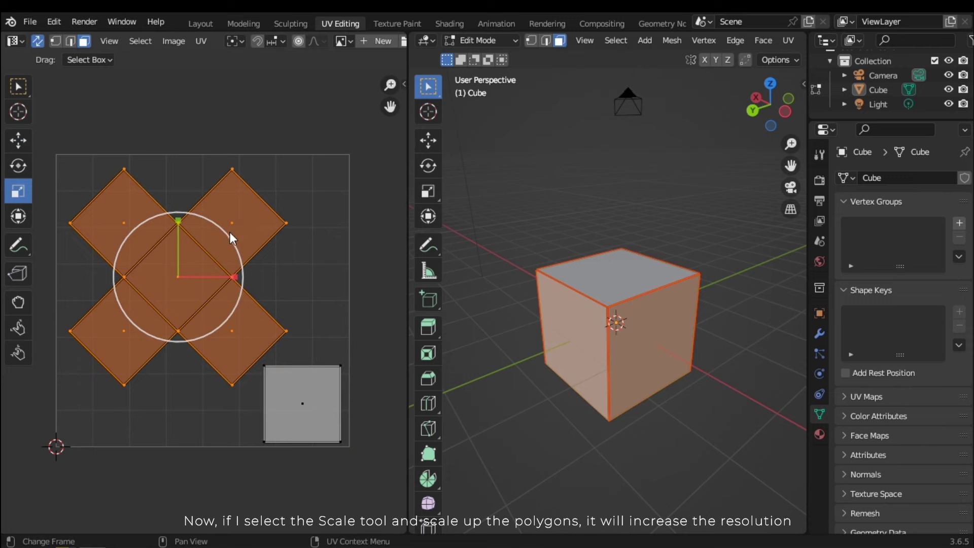
left_click_drag(230, 233, 244, 228)
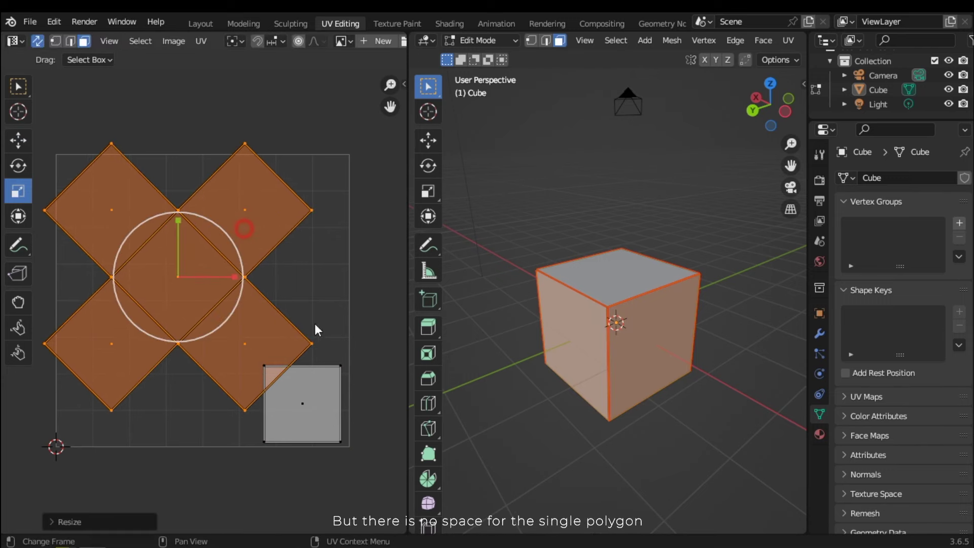
scroll(309, 330, "down", 4)
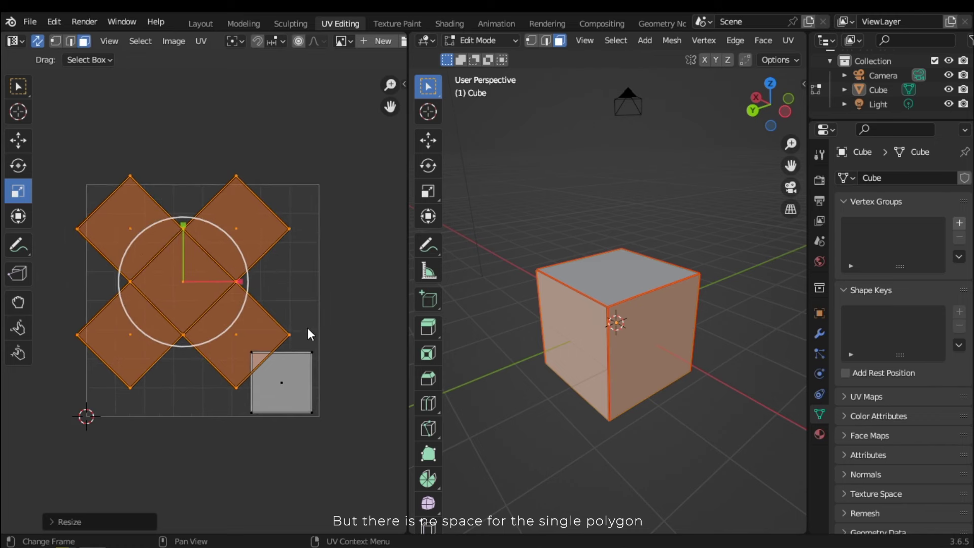
scroll(307, 313, "down", 1)
middle_click_drag(327, 300, 311, 325)
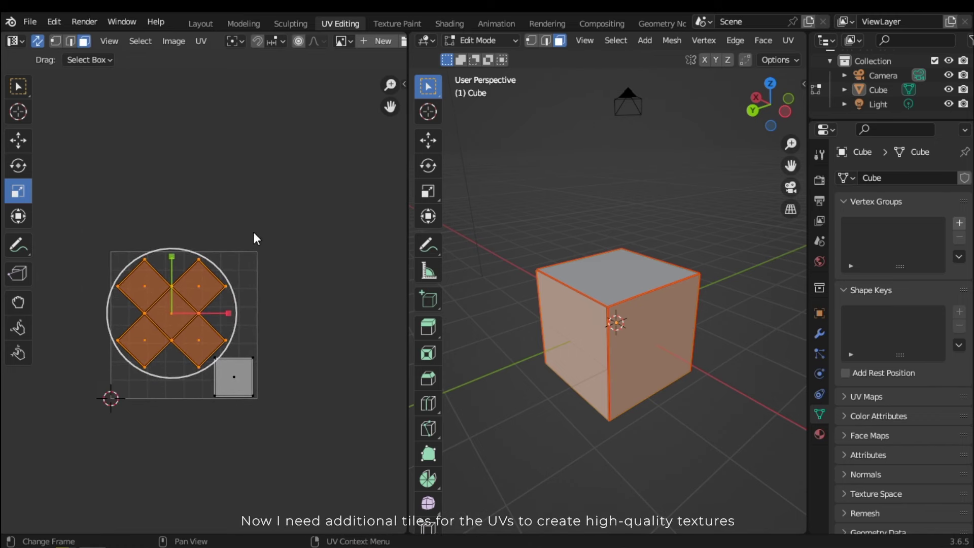
Step: Set the UV grid overlay to 2 tiles in X and clear the UV selection
scroll(224, 288, "down", 2)
middle_click_drag(274, 345, 173, 376)
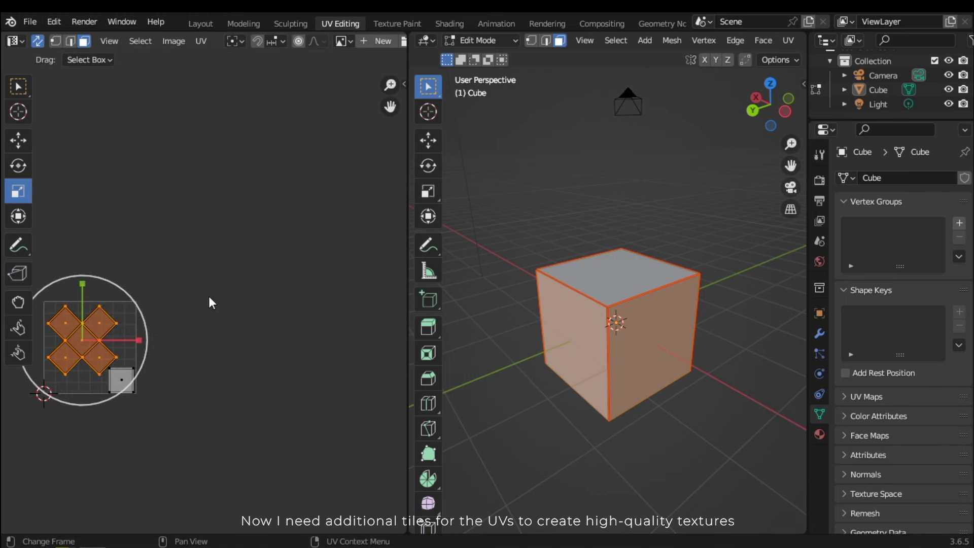
scroll(241, 375, "down", 1)
middle_click_drag(235, 379, 322, 355)
scroll(260, 317, "up", 4)
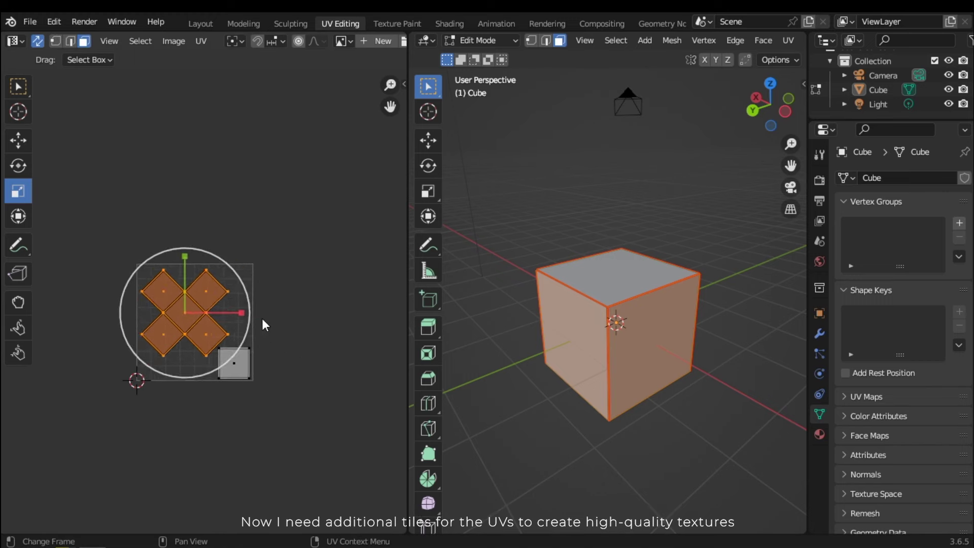
middle_click_drag(283, 329, 279, 335)
scroll(308, 39, "down", 1)
scroll(312, 44, "down", 6)
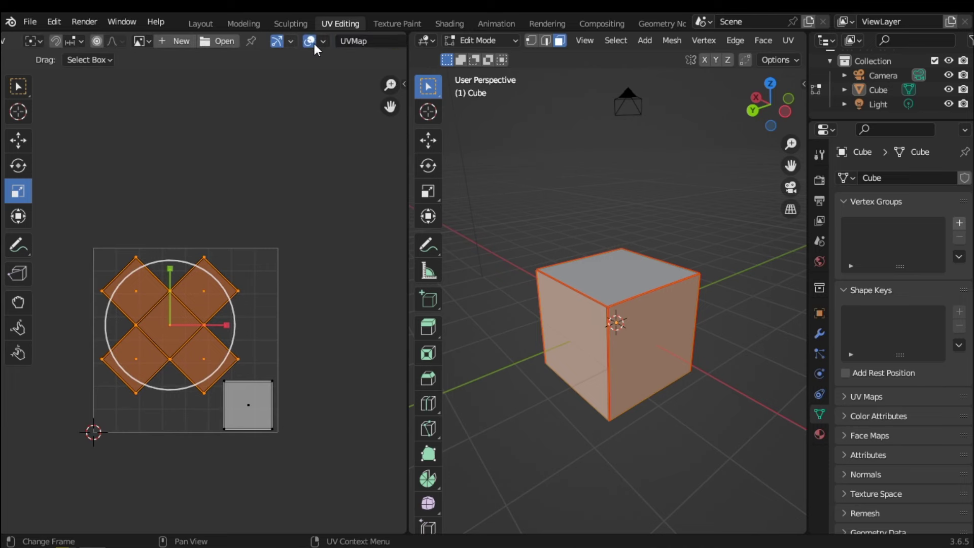
left_click(296, 41)
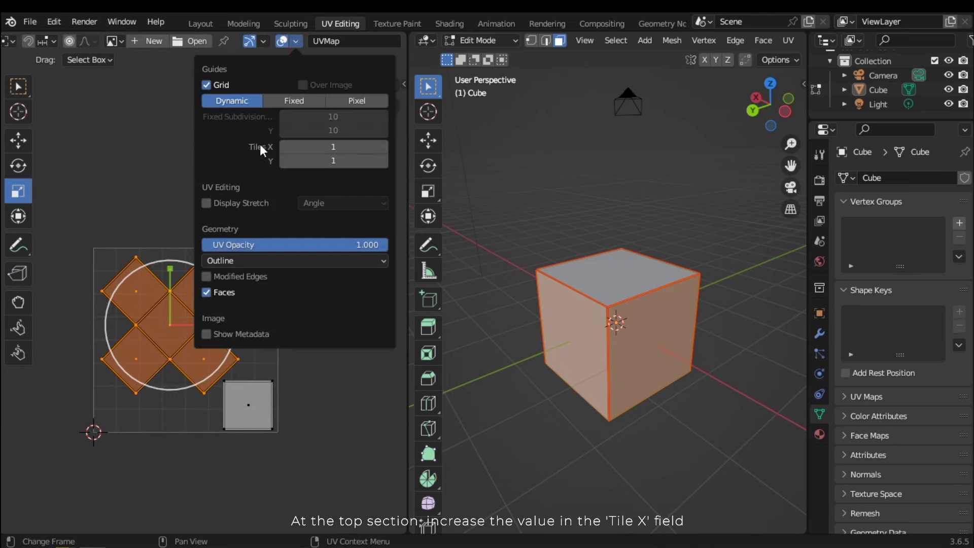
left_click(383, 146)
left_click(317, 480)
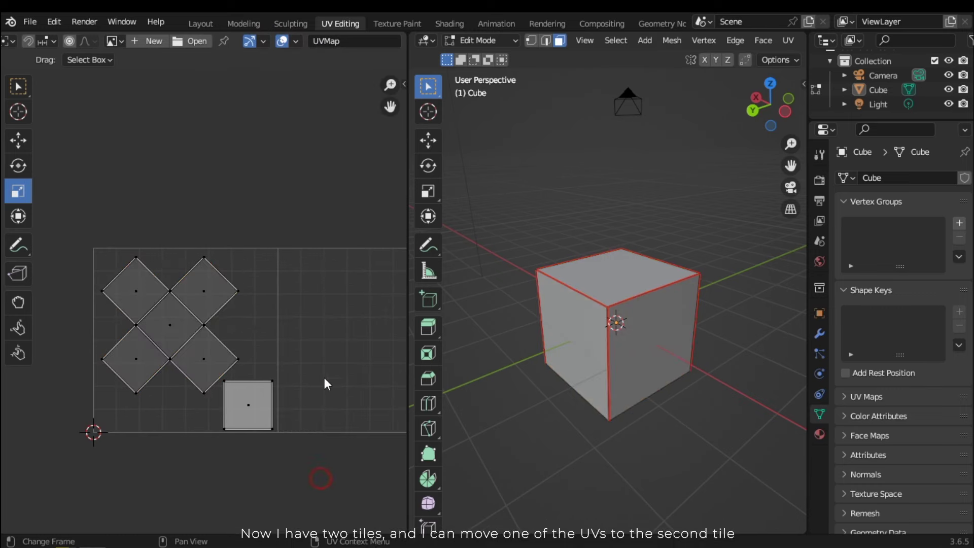
Step: Select the square UV island and move it into the middle of the second tile
scroll(324, 377, "down", 3)
middle_click_drag(318, 376, 283, 387)
scroll(225, 326, "up", 1)
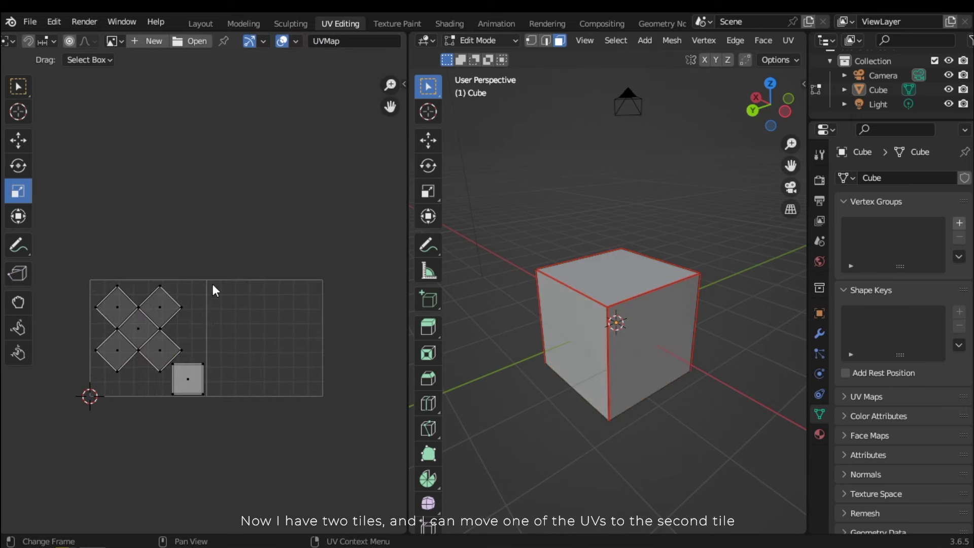
scroll(223, 369, "up", 1)
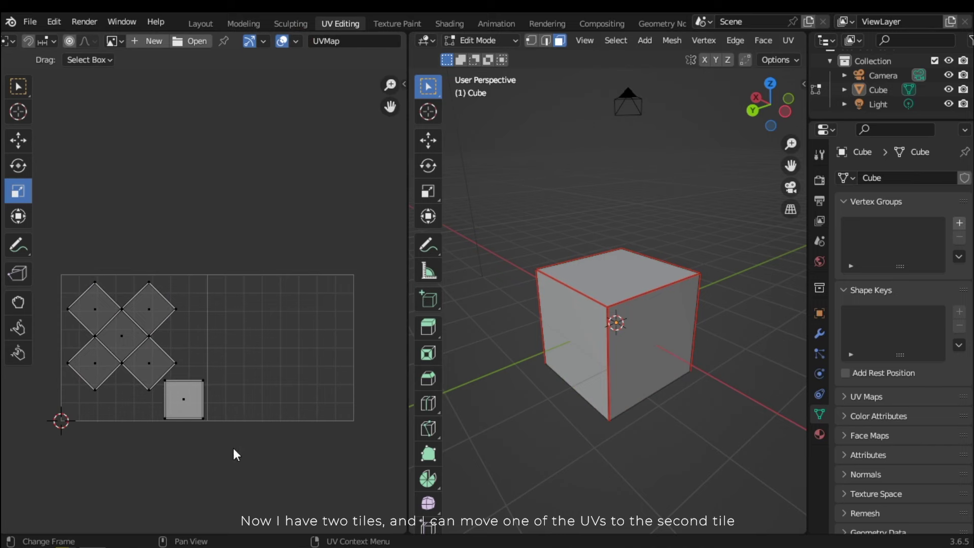
left_click_drag(179, 406, 178, 403)
left_click(190, 416)
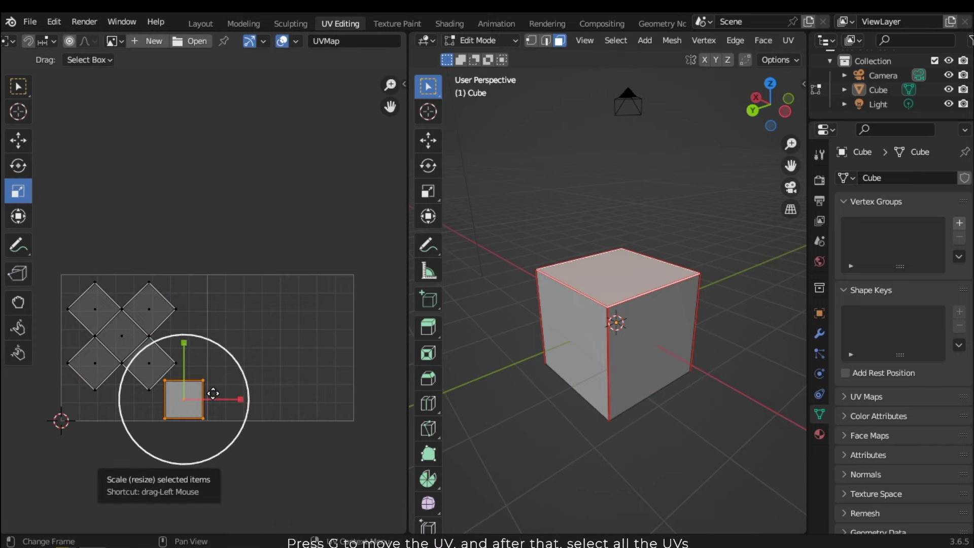
key("g")
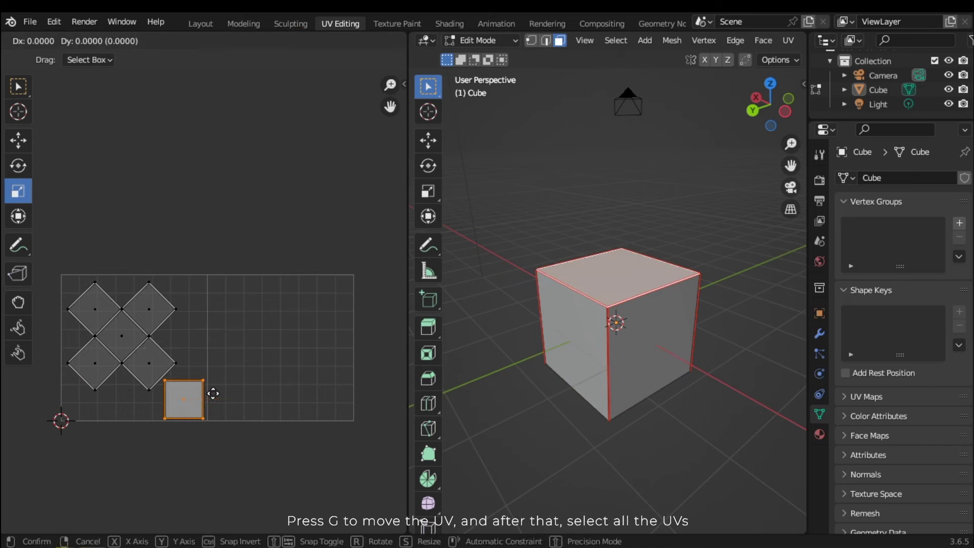
left_click(311, 344)
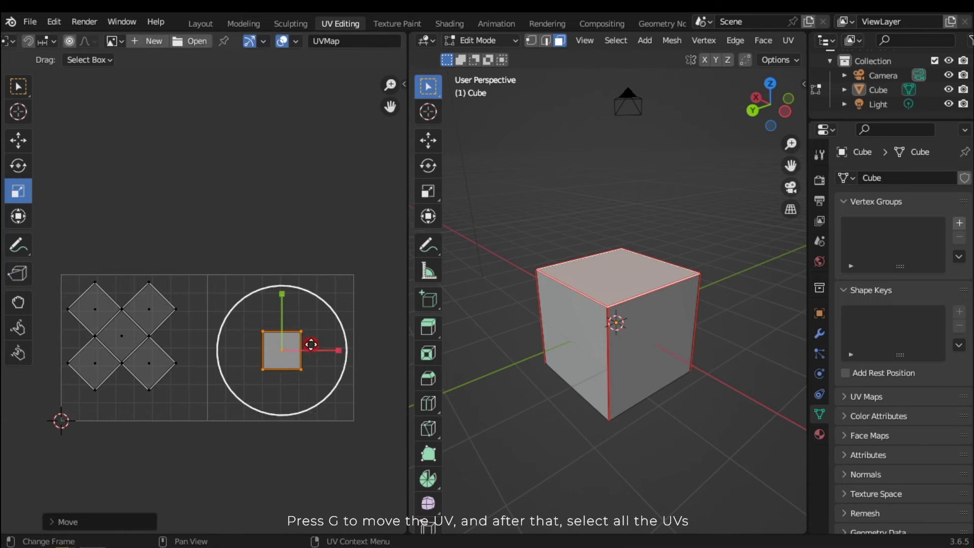
Step: Select both UV islands and scale them up together
left_click(268, 477)
left_click_drag(315, 460, 60, 276)
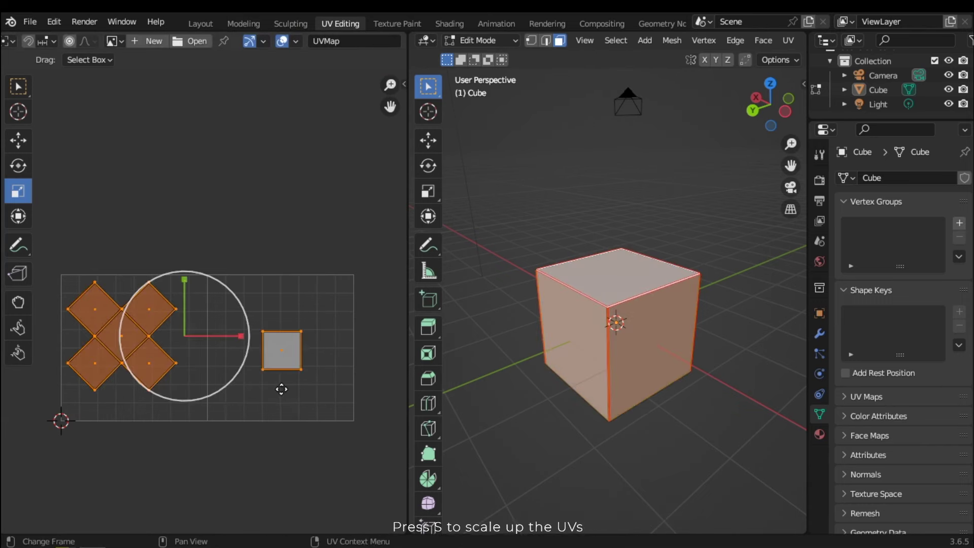
key("s")
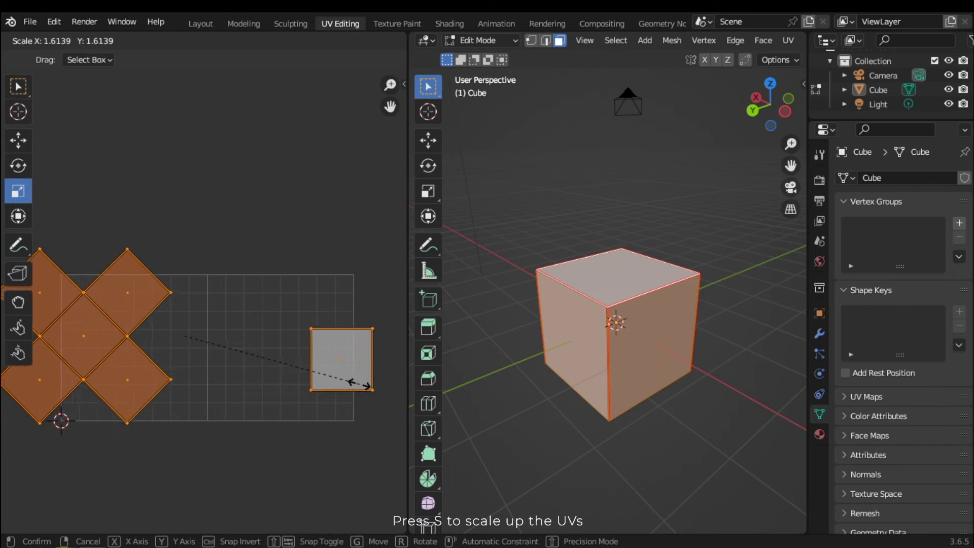
left_click(328, 374)
Step: Reduce the UV islands slightly and position the cross-shaped island so that it fits inside the first tile
left_click_drag(200, 437, 63, 320)
left_click_drag(168, 429, 58, 292)
key("g")
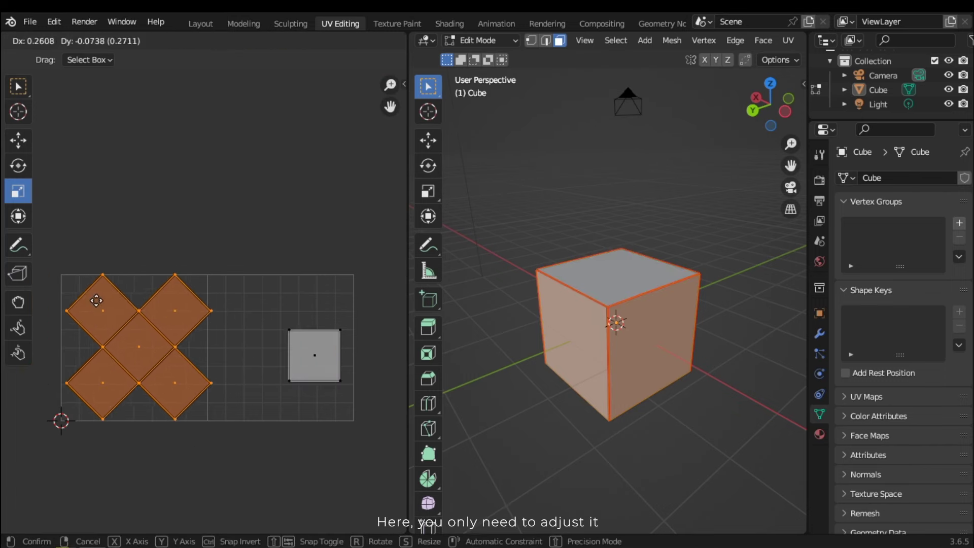
left_click(95, 303)
key("s")
left_click(105, 331)
key("g")
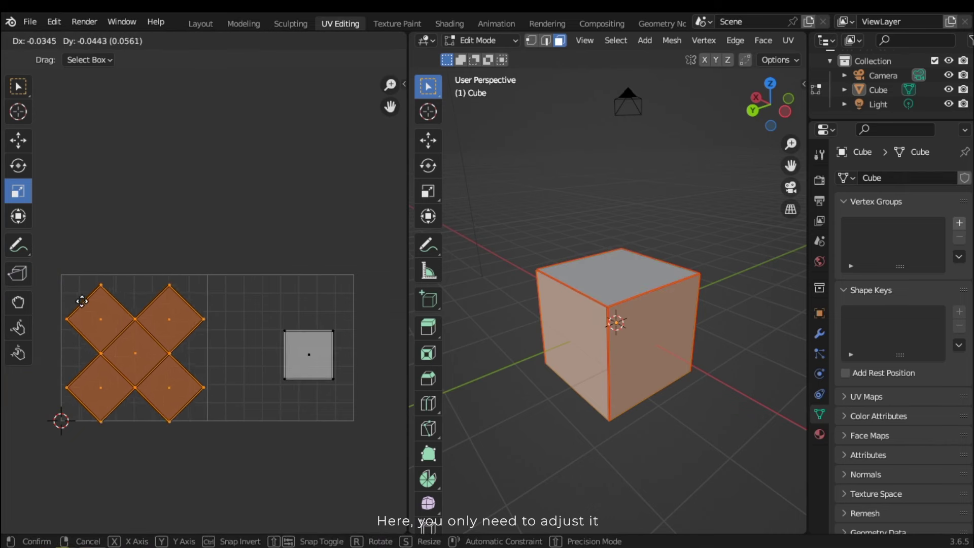
left_click(79, 297)
Step: Move the square UV island to the centre of the second tile and clear the selection
left_click(308, 358)
key("g")
left_click(282, 357)
left_click(295, 449)
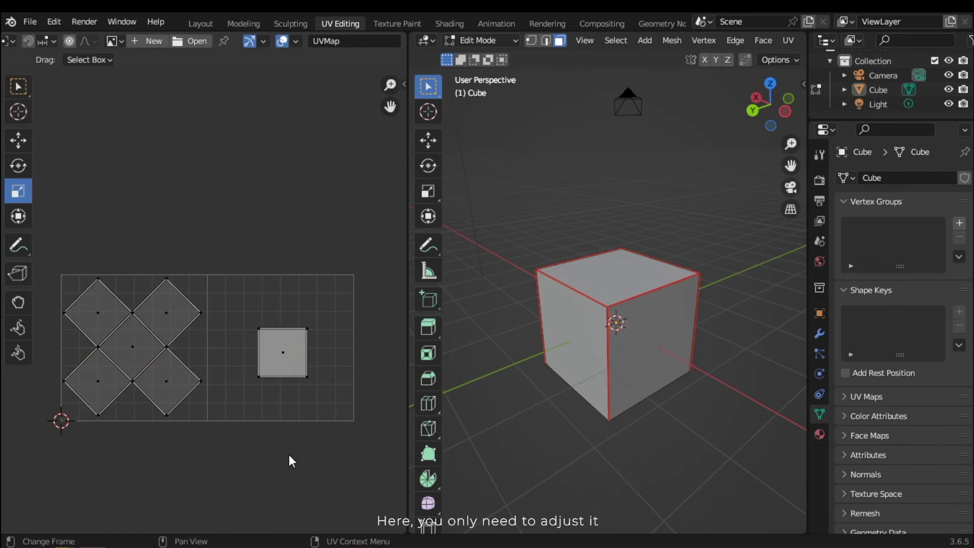
Step: Return to Object Mode, select the cube and open the file commands to reach the export options
scroll(264, 380, "up", 1)
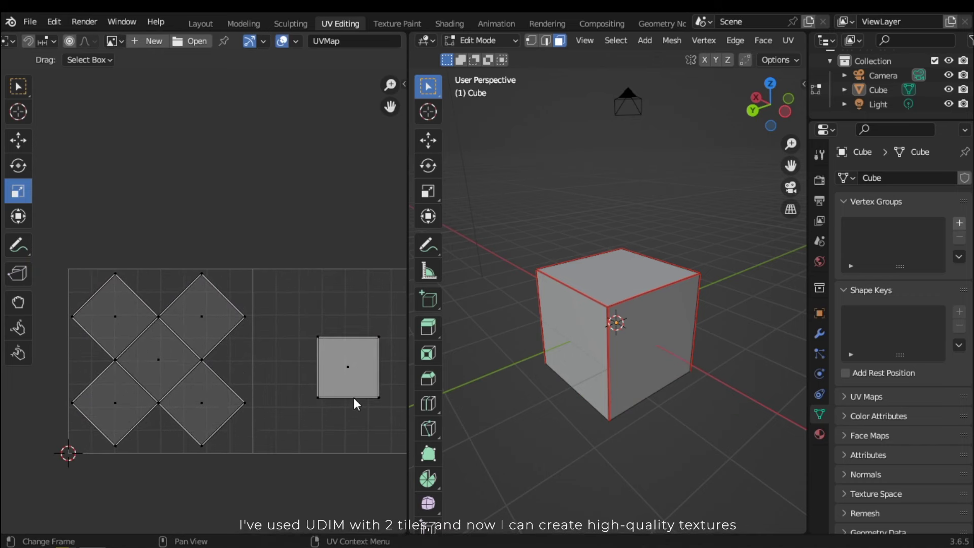
scroll(303, 418, "down", 1)
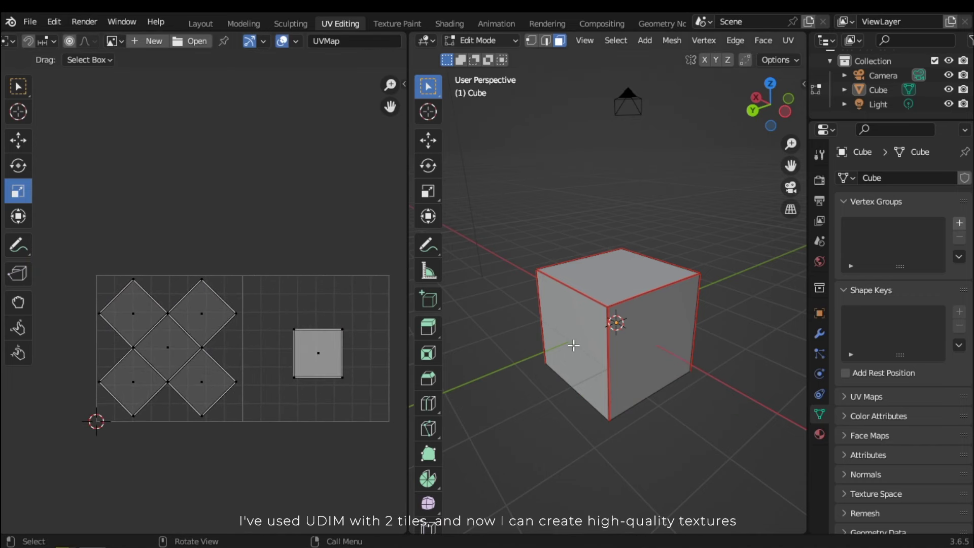
scroll(346, 365, "up", 1)
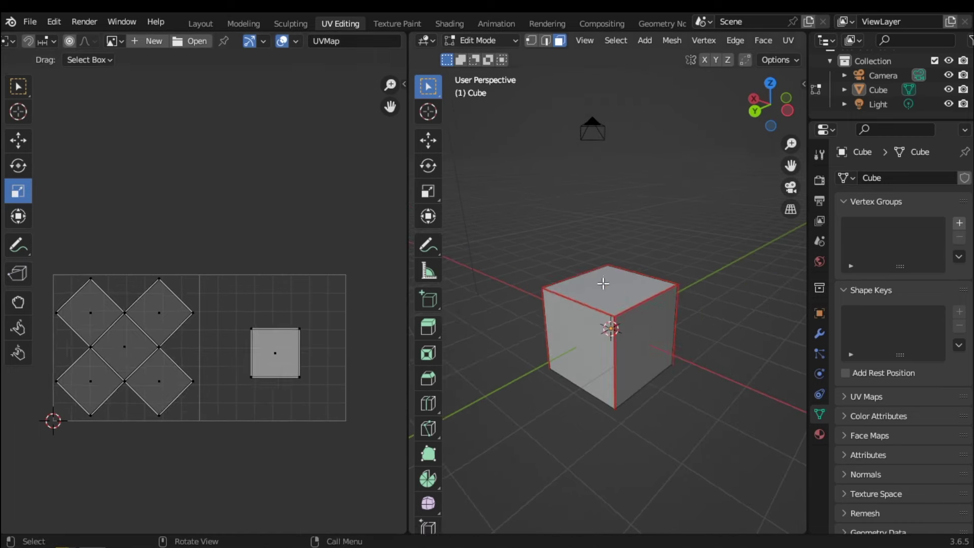
key("Tab")
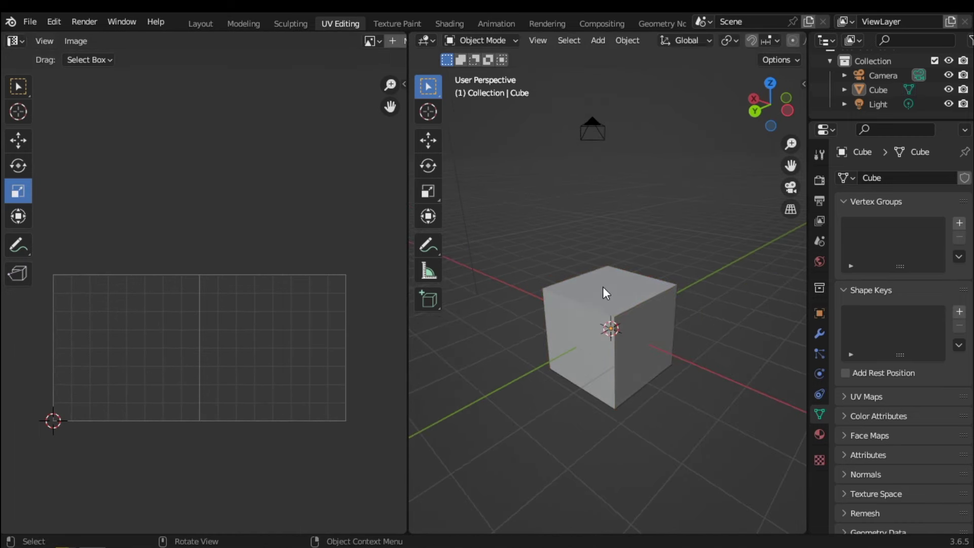
left_click(605, 305)
left_click(31, 22)
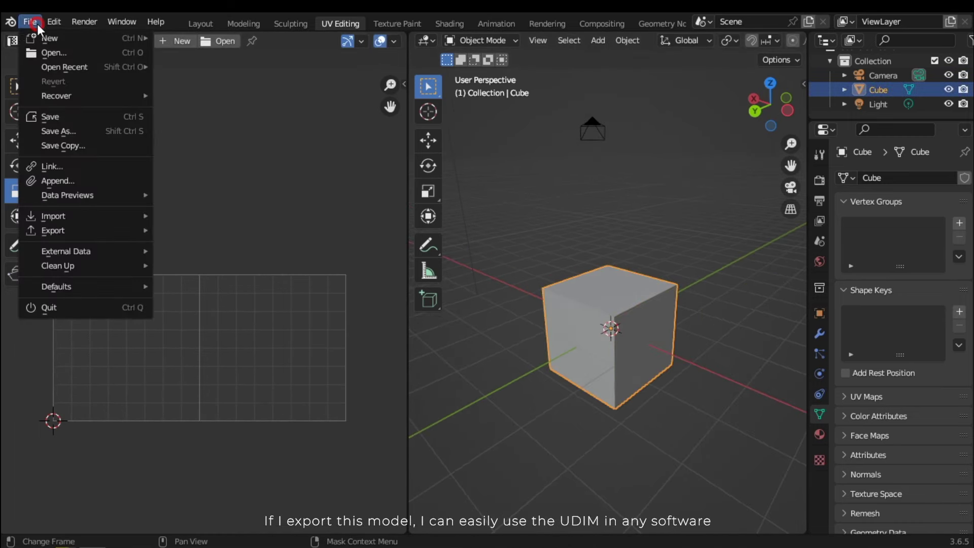
mouse_move(89, 232)
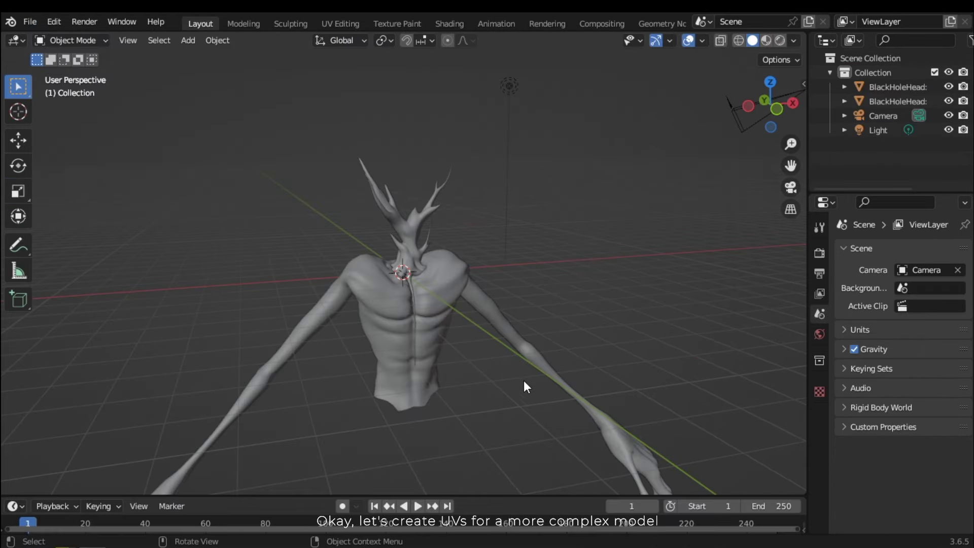
Step: Examine the creature model from several angles, selecting its antlered head and then its body to tell its two parts apart
mouse_move(546, 374)
middle_mouse_down()
mouse_move(446, 373)
mouse_move(563, 371)
middle_mouse_up()
scroll(454, 203, "up", 5)
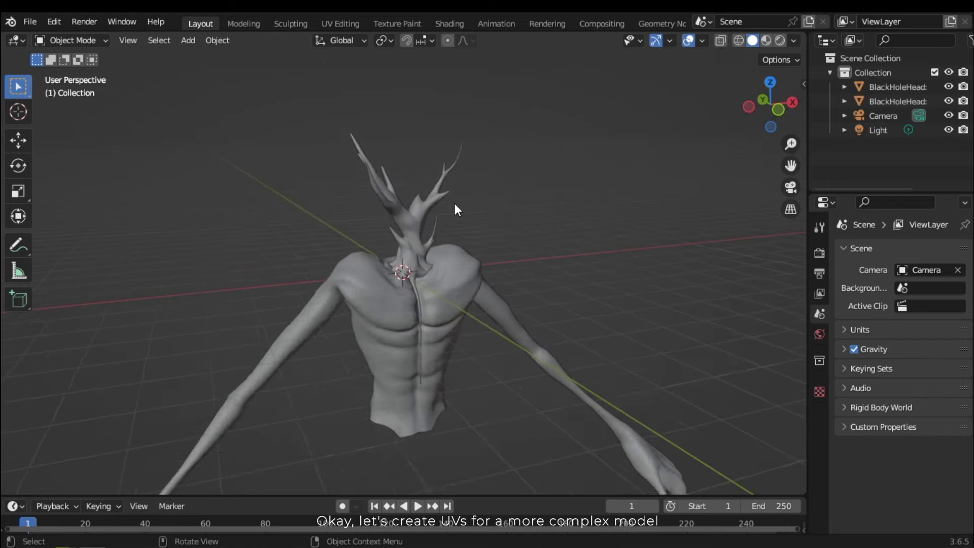
middle_click_drag(442, 226, 418, 277)
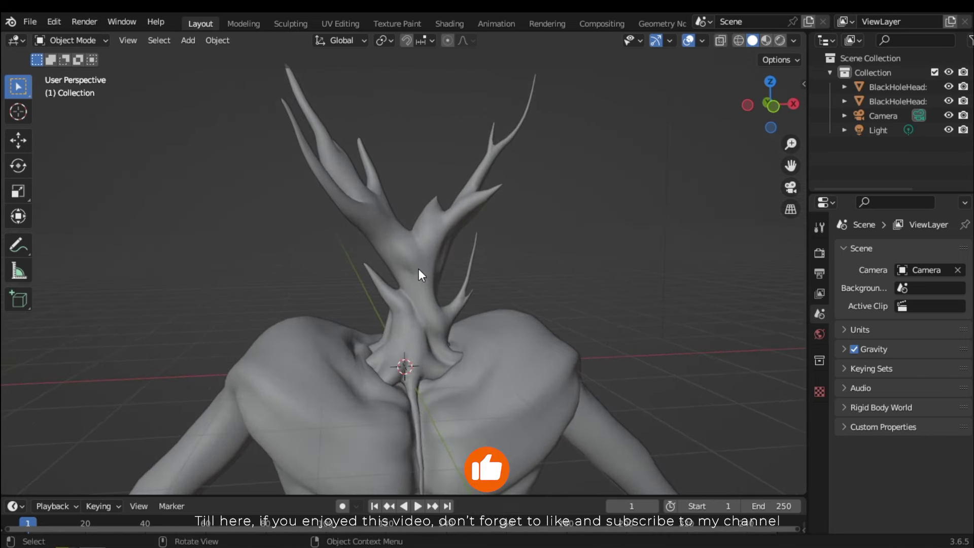
left_click(429, 312)
middle_click_drag(429, 313, 472, 258)
left_click(492, 307)
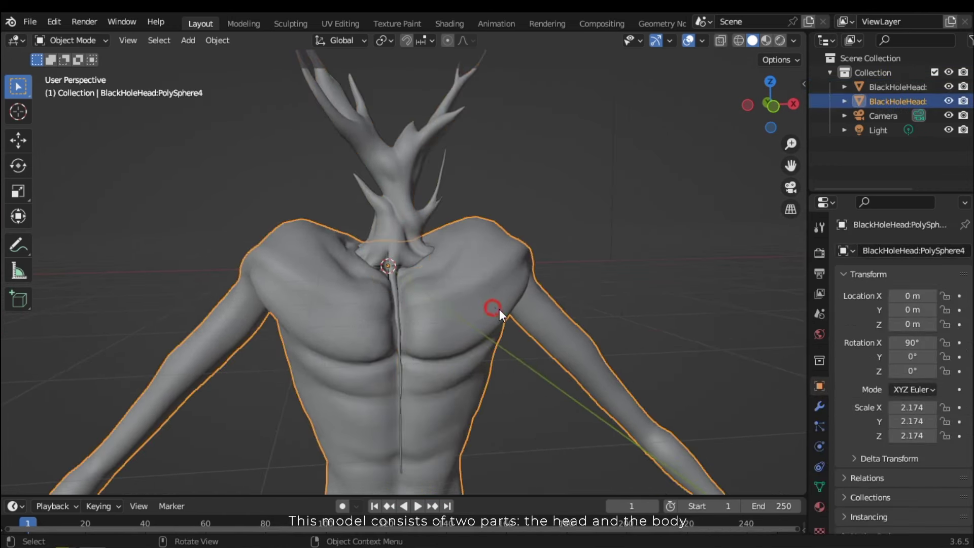
scroll(507, 312, "down", 3)
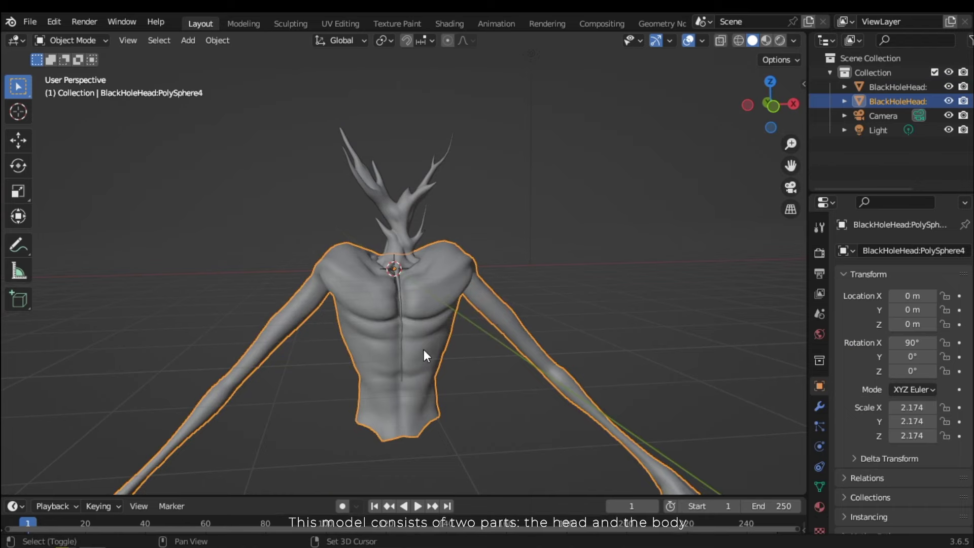
Step: Open the UV Editing workspace and return the creature model to Object Mode
middle_click_drag(424, 349, 560, 198)
middle_click_drag(394, 352, 444, 305)
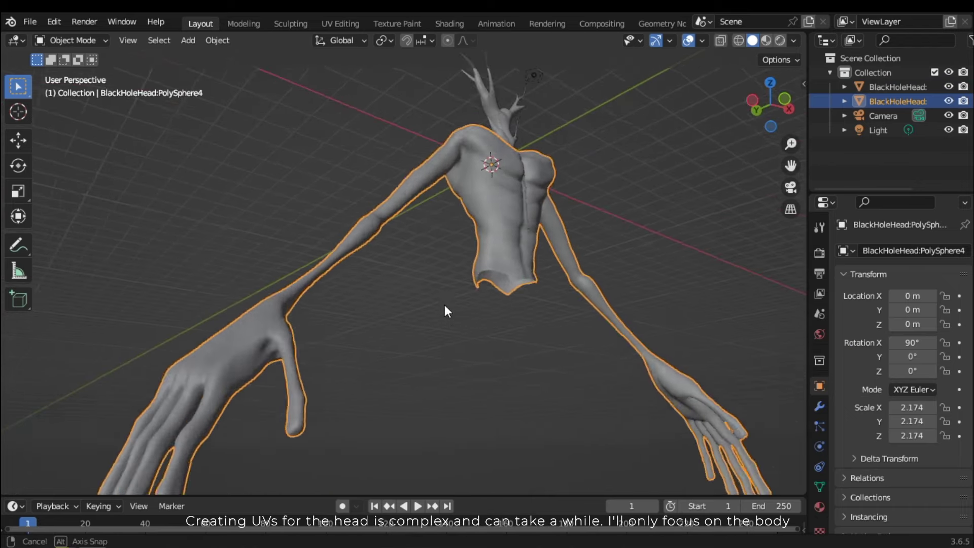
scroll(446, 308, "down", 3)
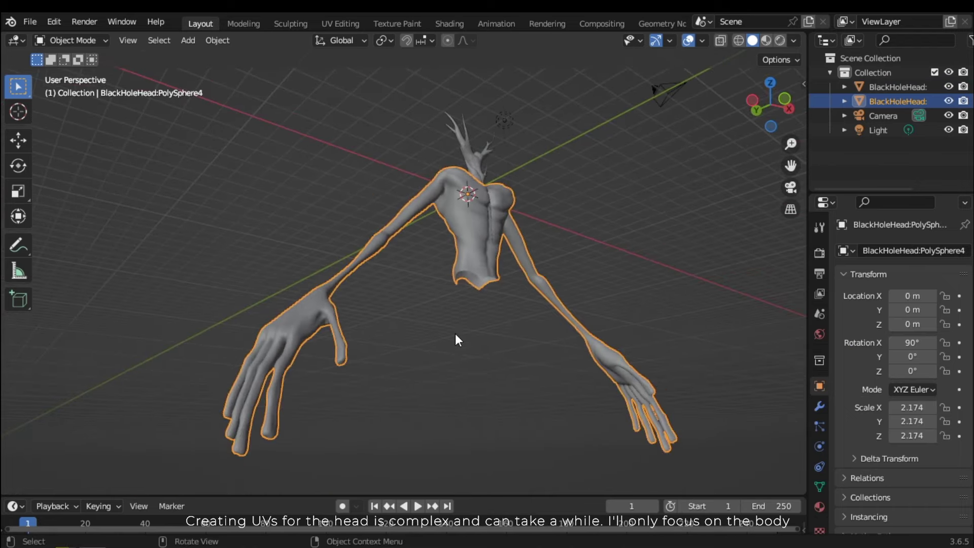
middle_click_drag(456, 341, 427, 364)
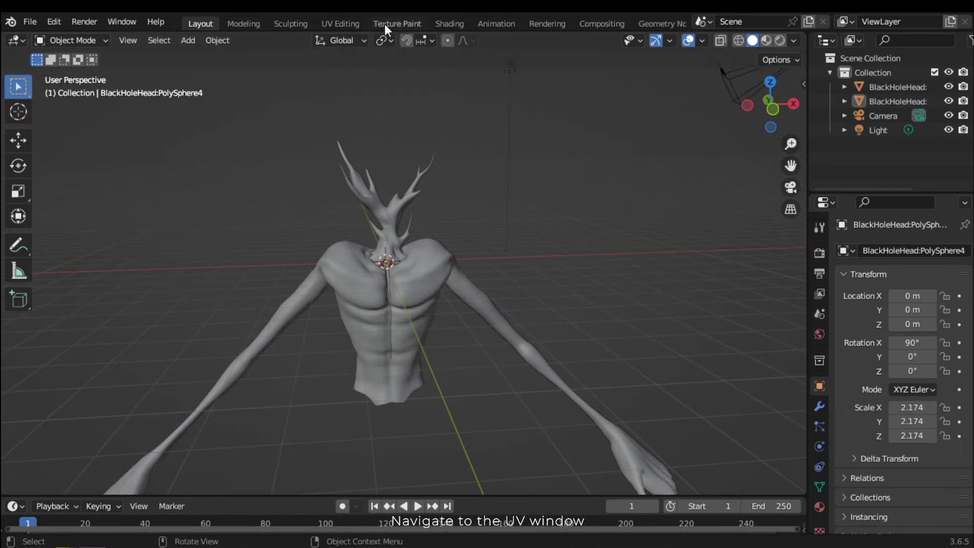
left_click(330, 24)
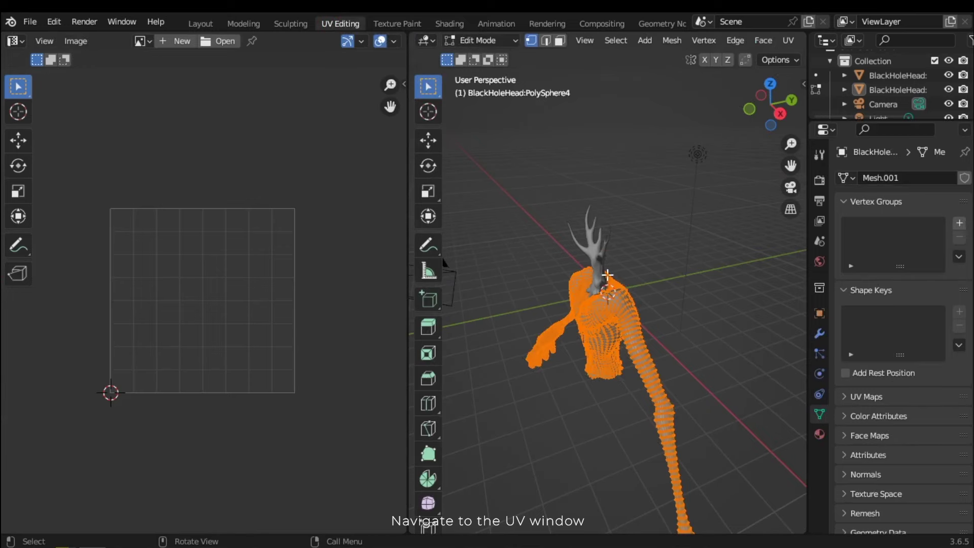
left_click(666, 242)
middle_click_drag(591, 326, 711, 302)
key("Tab")
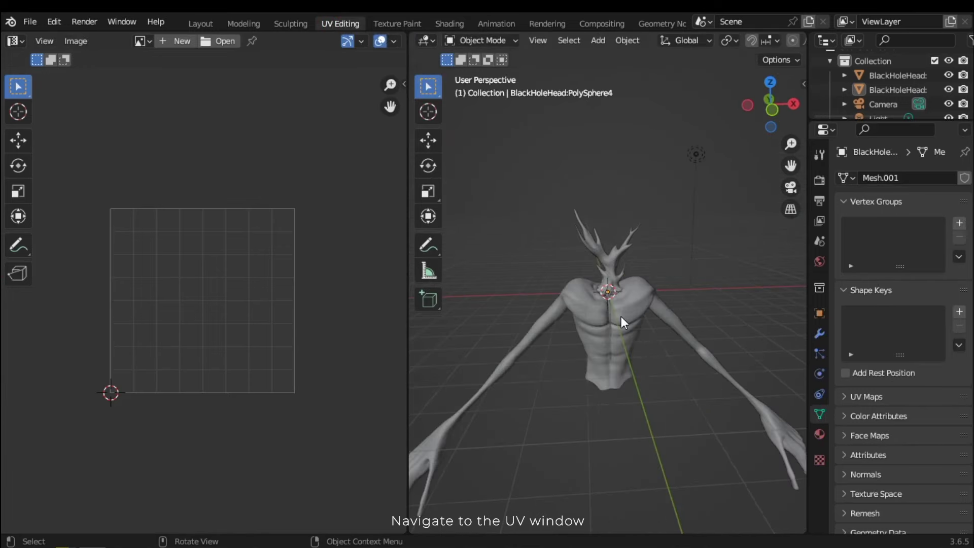
Step: Select the creature's body and enter Edit Mode on it
scroll(621, 316, "up", 3)
middle_click_drag(625, 339, 616, 364)
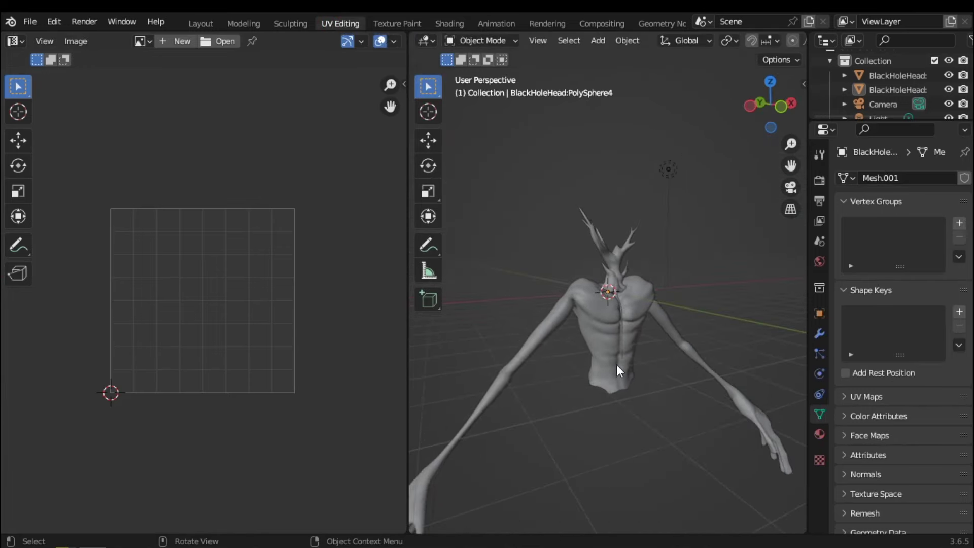
left_click(604, 336)
key("Tab")
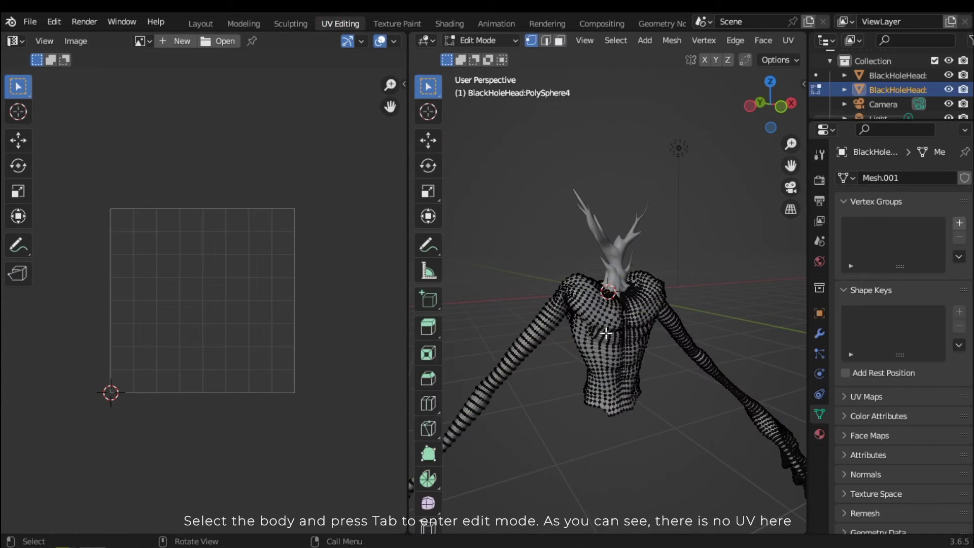
scroll(607, 335, "up", 2)
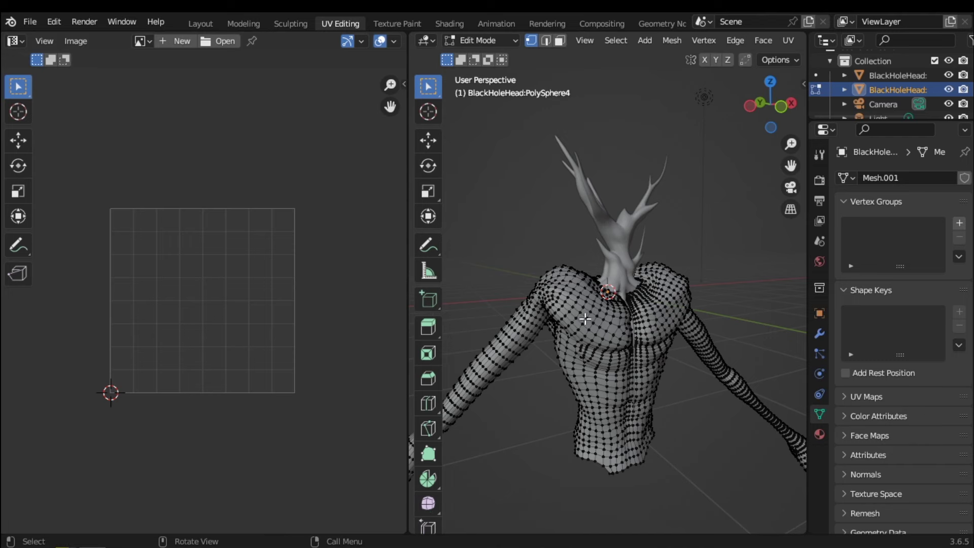
Step: Activate X-axis mesh symmetry for the body and switch to edge selection
key("3")
middle_click_drag(585, 318, 593, 374)
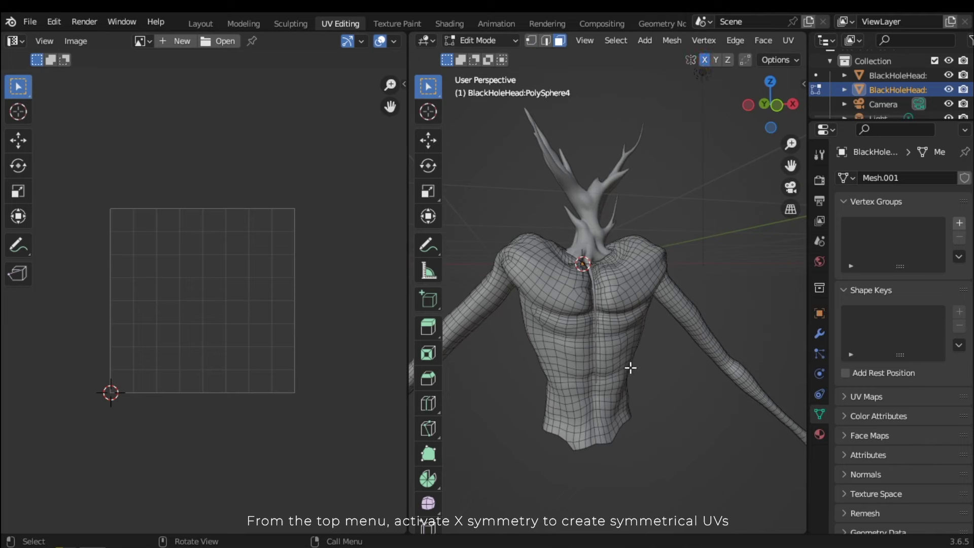
middle_click_drag(637, 303, 604, 355)
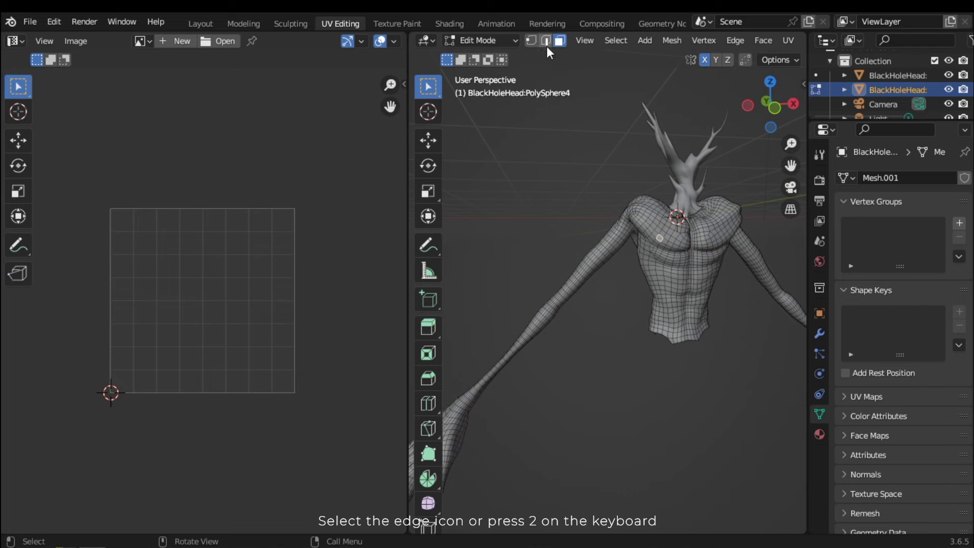
key("2")
Step: Select the edge loop around the wrist and mark it as a seam
middle_click_drag(591, 216, 661, 259)
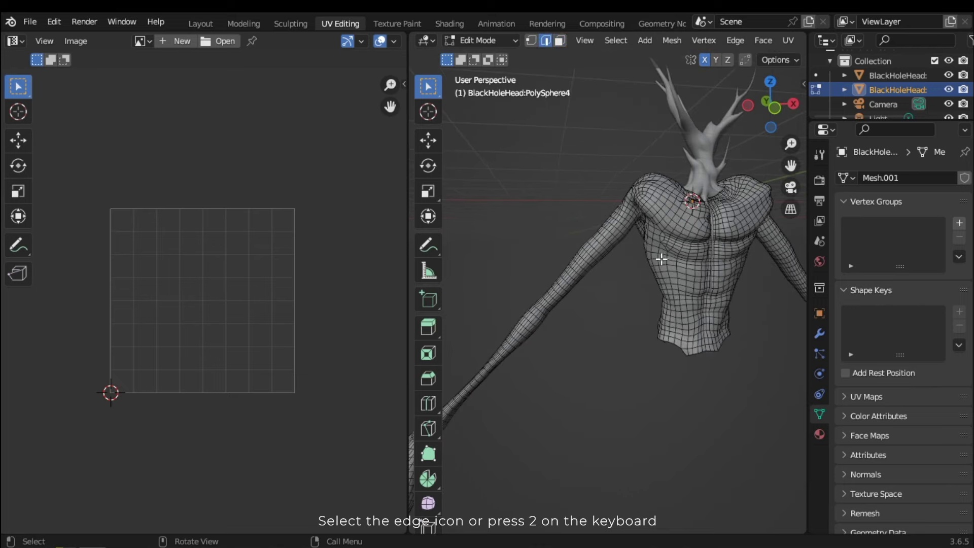
middle_click_drag(596, 310, 525, 259)
scroll(645, 303, "up", 8)
mouse_move(635, 289)
middle_mouse_down()
mouse_move(698, 244)
mouse_move(663, 247)
mouse_move(656, 272)
mouse_move(493, 243)
mouse_move(676, 294)
mouse_move(658, 276)
mouse_move(637, 291)
mouse_move(645, 300)
middle_mouse_up()
left_click(664, 273, "alt")
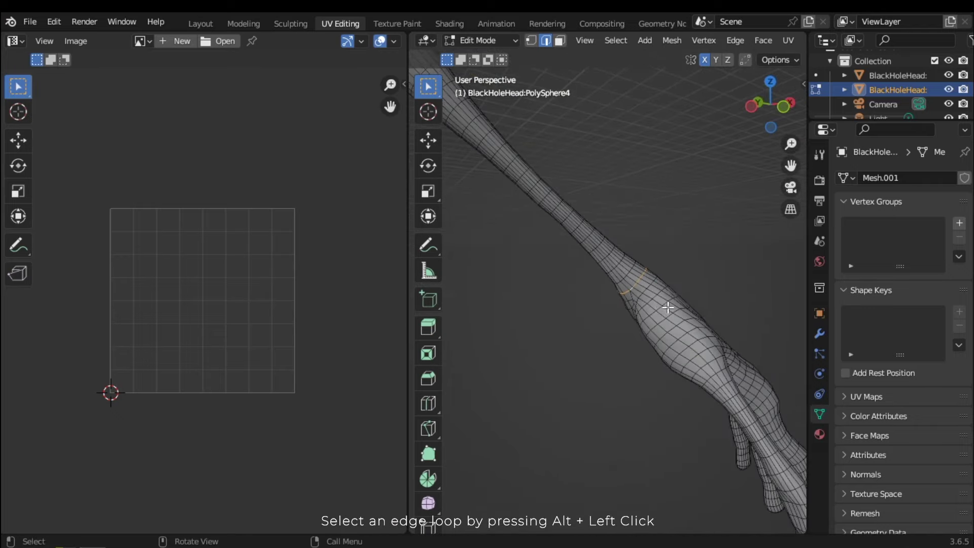
right_click(640, 293)
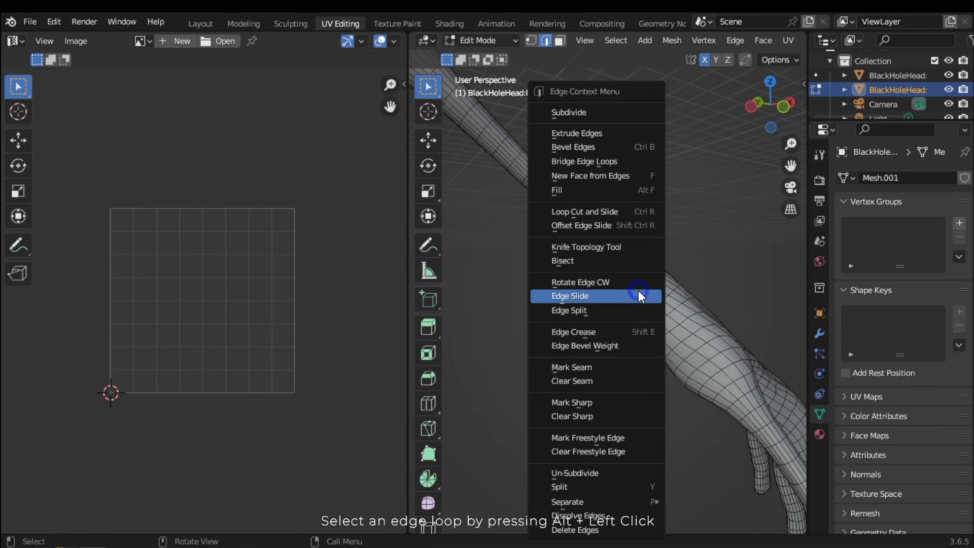
left_click(587, 369)
Step: Select the lengthwise edge loop that divides the top and bottom of the hand and runs up the arm
key("Home")
middle_click_drag(615, 354, 572, 249)
scroll(676, 370, "up", 6)
scroll(620, 350, "up", 4)
middle_click_drag(588, 288, 581, 388)
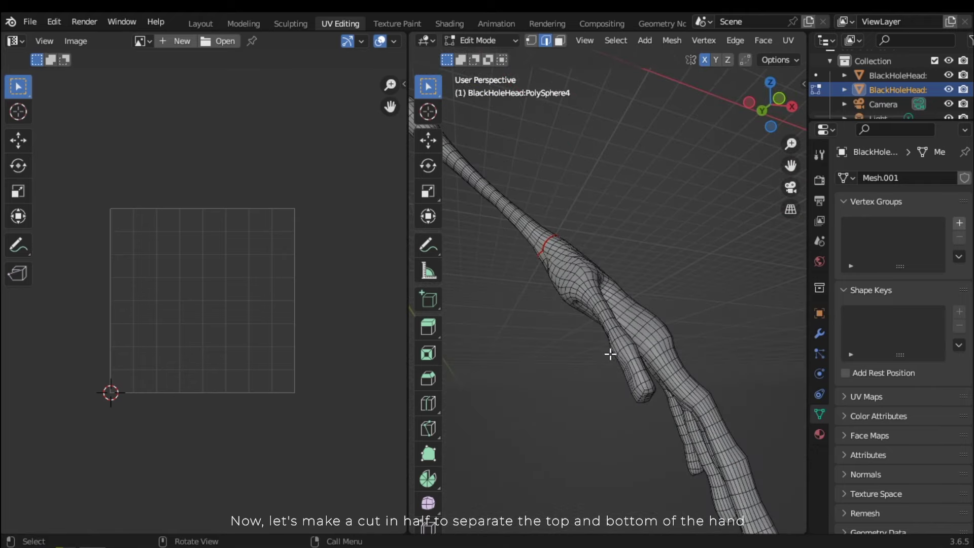
mouse_move(610, 354)
middle_mouse_down()
mouse_move(644, 358)
mouse_move(476, 378)
middle_mouse_up()
scroll(671, 168, "up", 5)
left_click(672, 167, "alt")
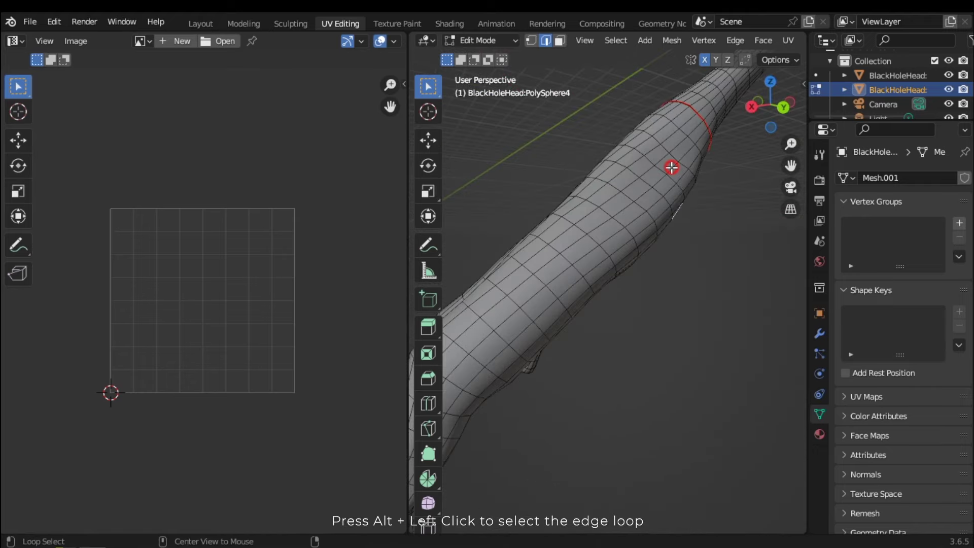
scroll(665, 221, "down", 5)
scroll(656, 239, "down", 2)
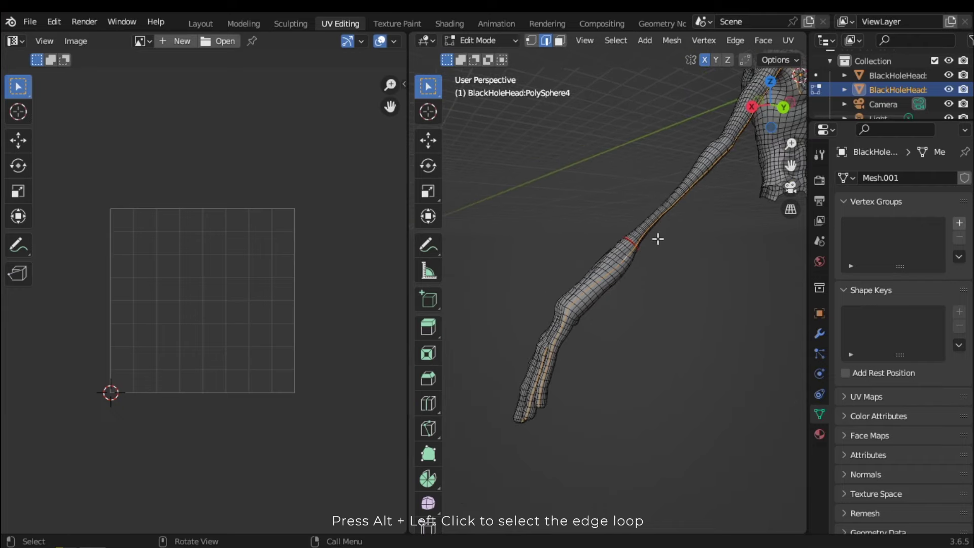
Step: Add the missing finger edge loop to the selection and join the selected edges on the hand to the wrist seam
middle_click_drag(656, 237, 582, 326)
scroll(608, 337, "up", 5)
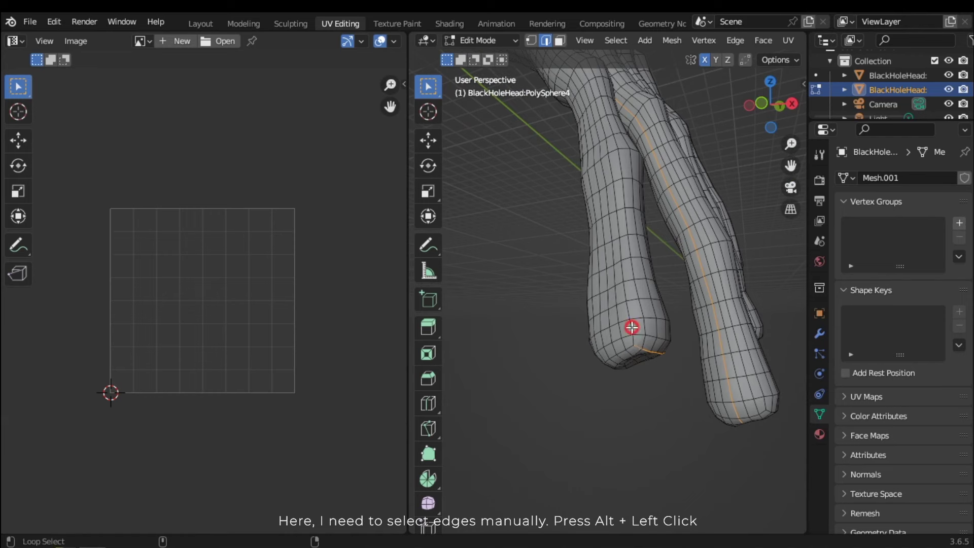
left_click(631, 328, "alt+shift")
scroll(652, 328, "down", 6)
middle_click_drag(604, 307, 652, 339, "shift")
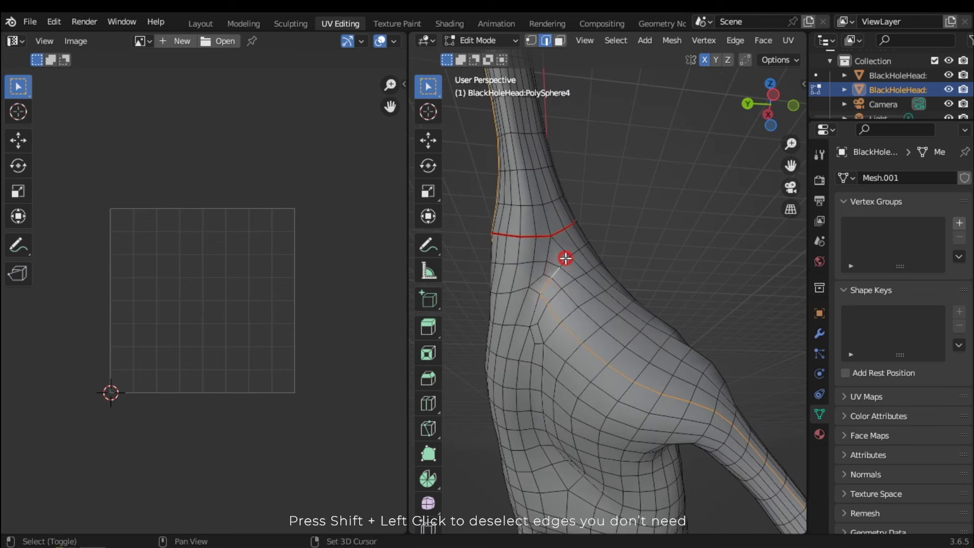
middle_click_drag(566, 258, 583, 331)
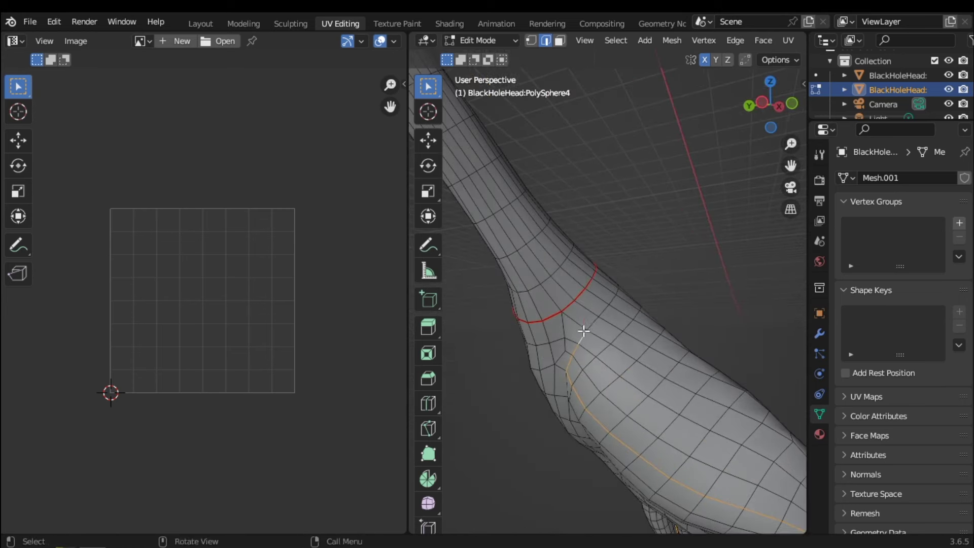
scroll(598, 298, "down", 4)
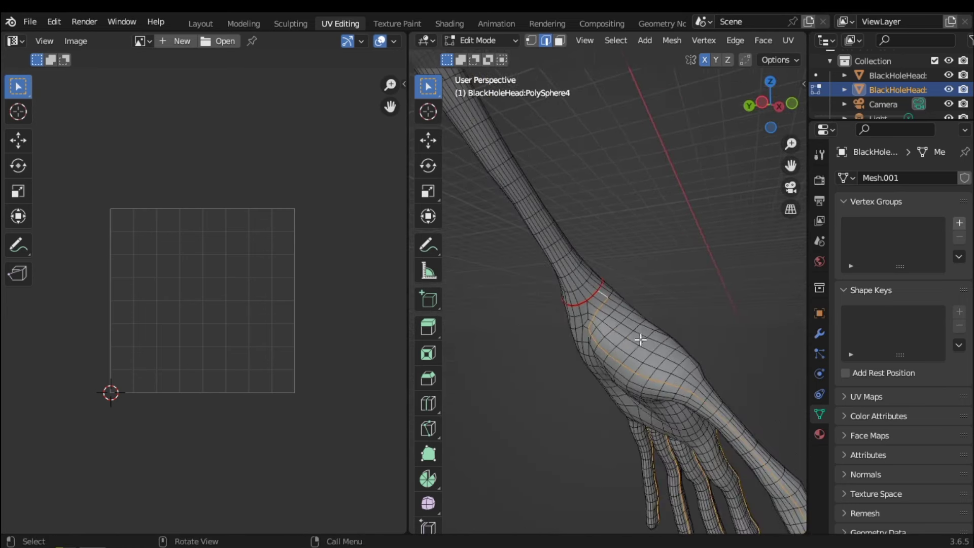
Step: Deselect the part of the arm's edge loop that continues past the armpit onto the back
middle_click_drag(599, 298, 569, 350)
scroll(568, 350, "down", 3)
middle_click_drag(568, 350, 532, 450, "shift")
scroll(648, 340, "up", 3)
middle_click_drag(647, 339, 672, 321)
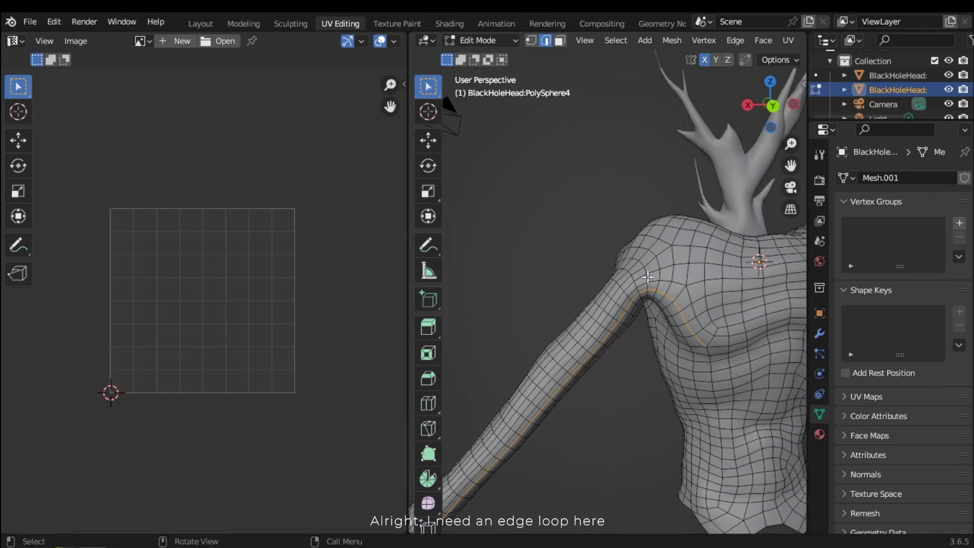
scroll(676, 321, "down", 4)
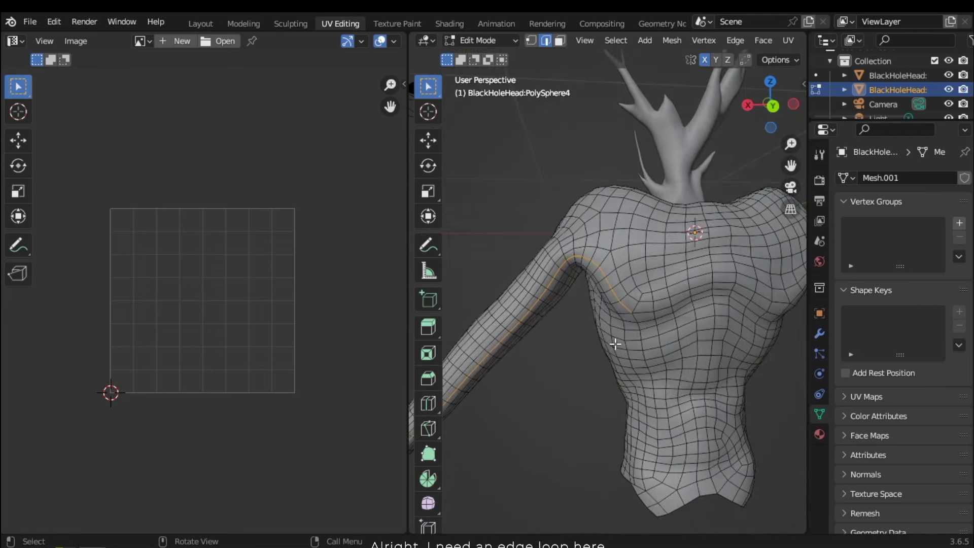
middle_click_drag(615, 341, 653, 350)
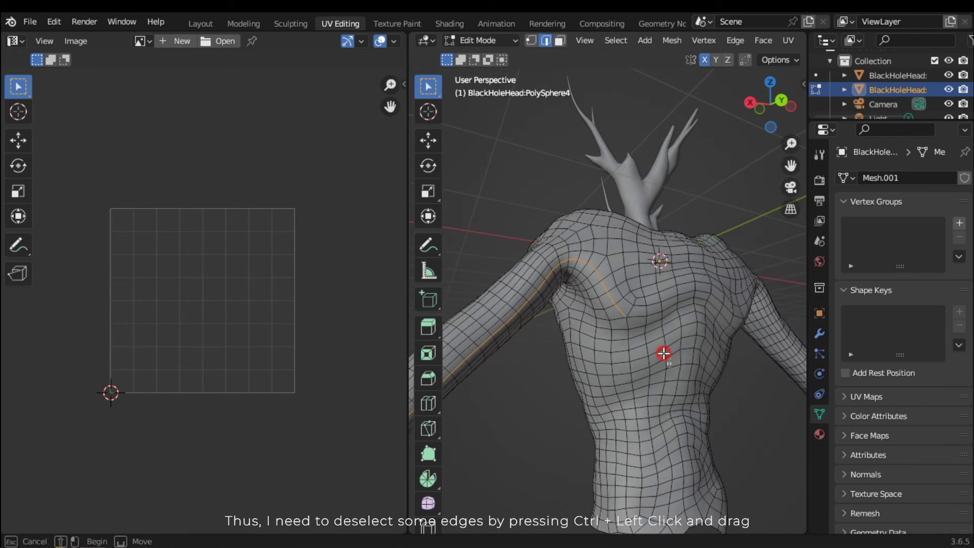
left_click_drag(596, 260, 569, 243, "ctrl")
Step: Mark the selected lengthwise edges of the arm, hand and fingers as a seam
middle_click_drag(564, 264, 543, 262)
scroll(635, 348, "up", 3)
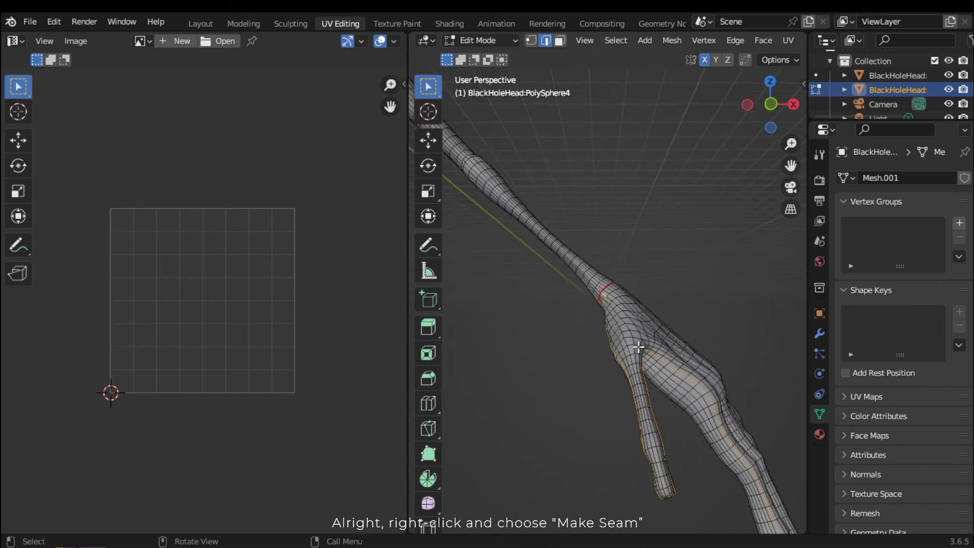
right_click(639, 325)
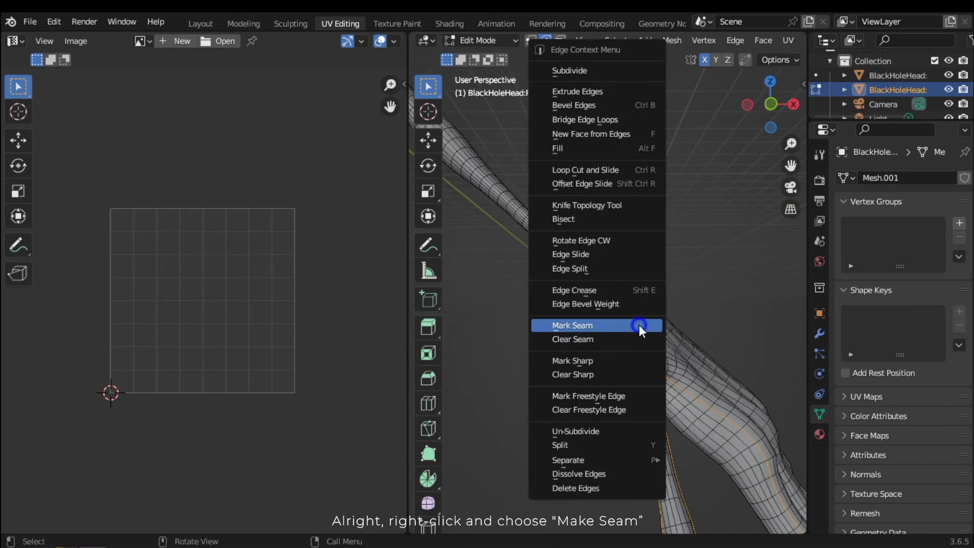
left_click(592, 328)
Step: Select the edge loop around the upper arm at the armpit and mark it as a seam
middle_click_drag(634, 235, 522, 294)
scroll(522, 294, "up", 4)
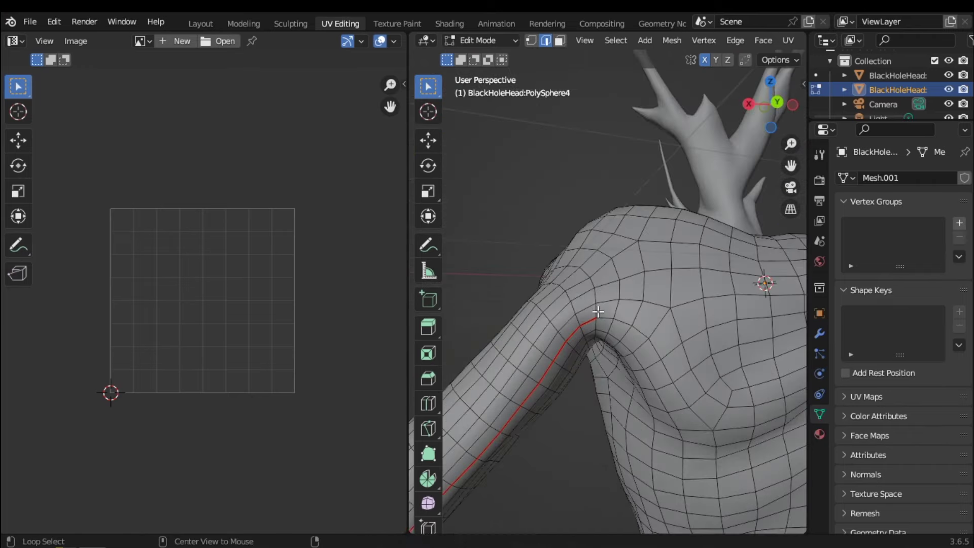
left_click(598, 316, "alt")
middle_click_drag(609, 322, 619, 300)
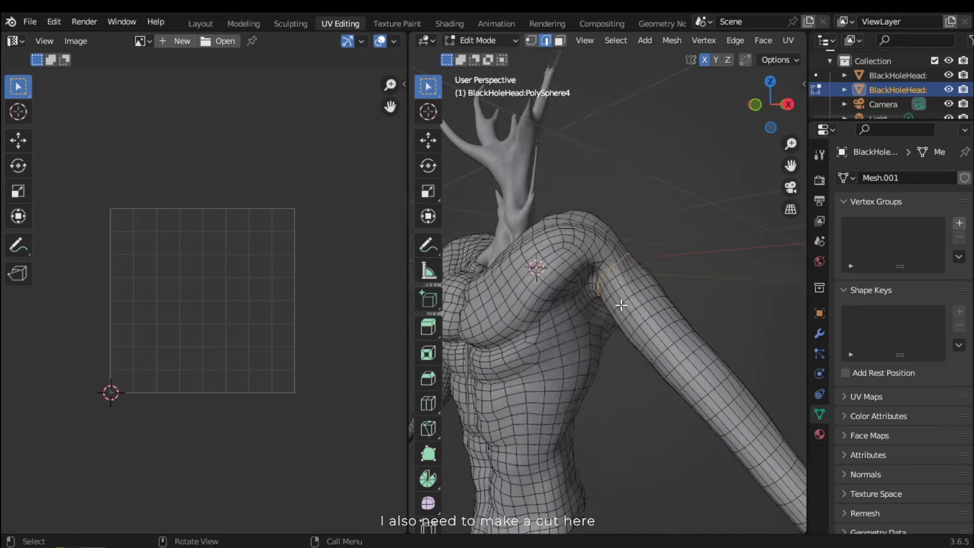
right_click(568, 286)
left_click(568, 306)
scroll(676, 364, "down", 4)
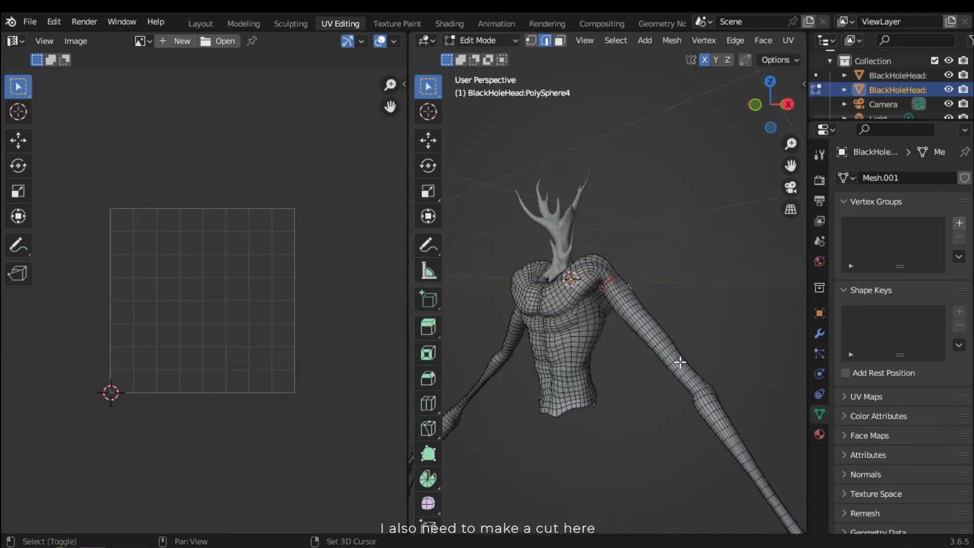
Step: Select the lengthwise edge loop running along the arm and over the top of the shoulder
middle_click_drag(676, 363, 663, 319)
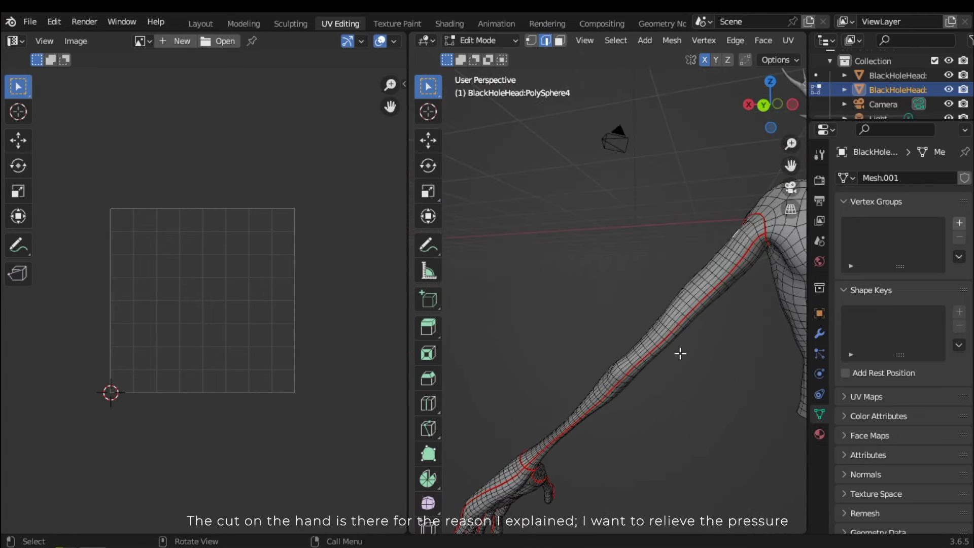
middle_click_drag(680, 353, 708, 408)
scroll(585, 328, "up", 5)
scroll(641, 437, "down", 5)
scroll(676, 324, "up", 3)
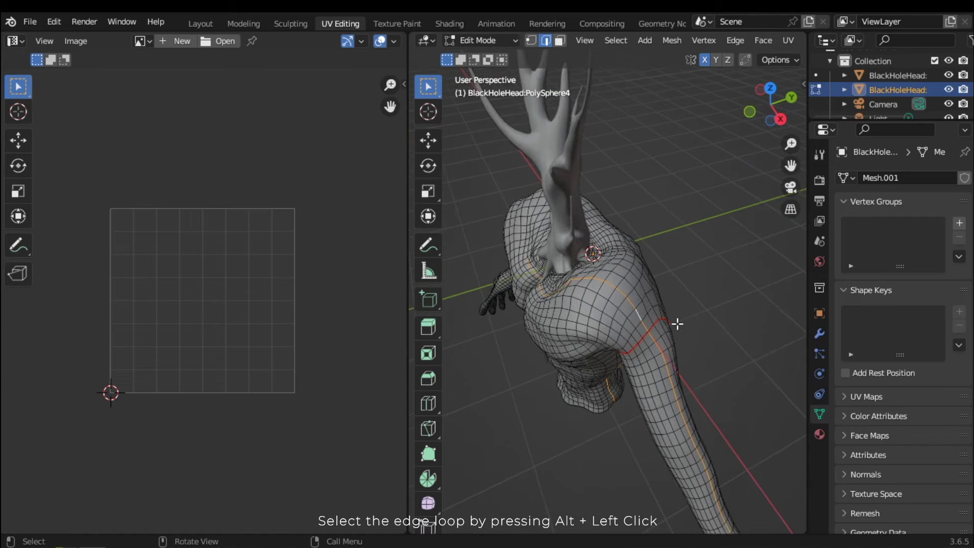
middle_click_drag(643, 282, 610, 298)
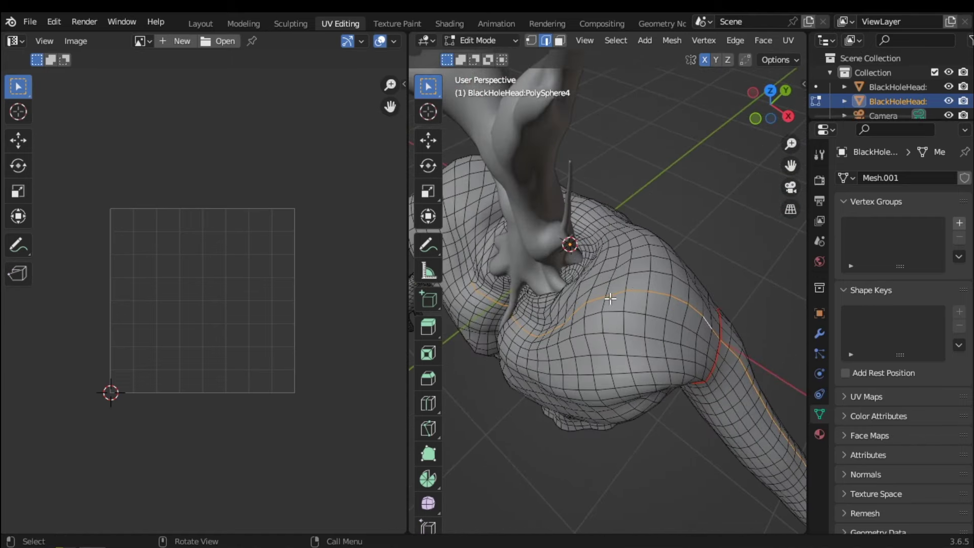
Step: Hide the antlered head and deselect the shoulder loop's edges across the neck and upper chest
left_click(948, 87)
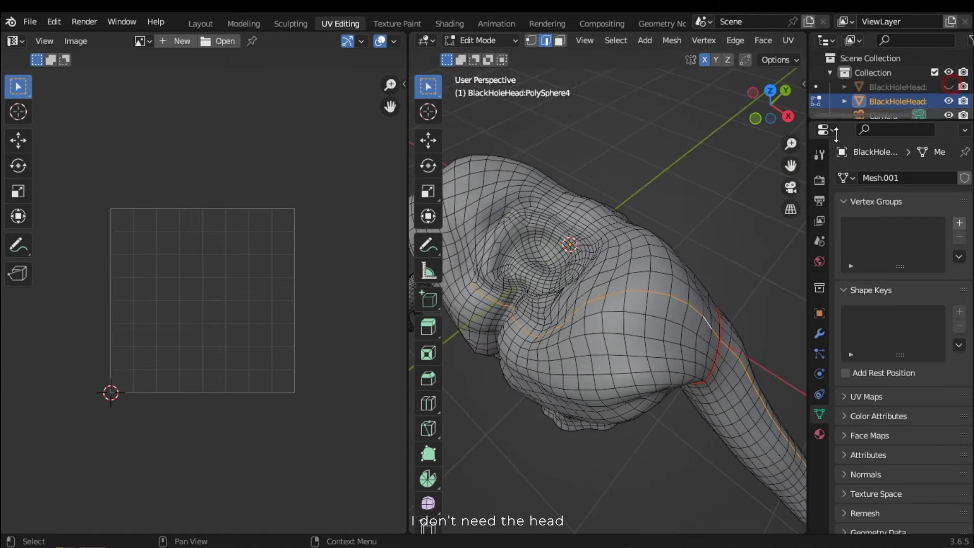
middle_click_drag(564, 315, 561, 281)
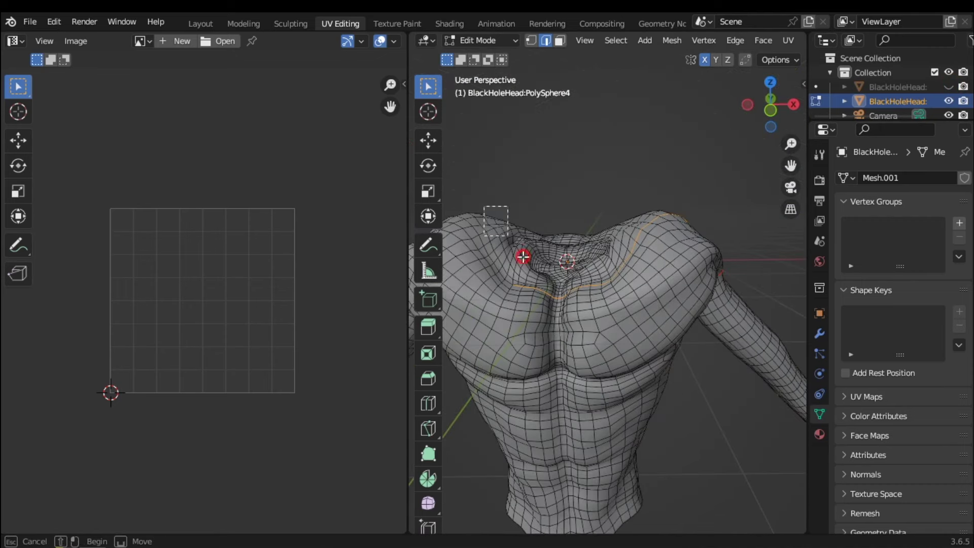
left_click_drag(631, 349, 631, 349, "ctrl")
middle_click_drag(726, 357, 717, 369)
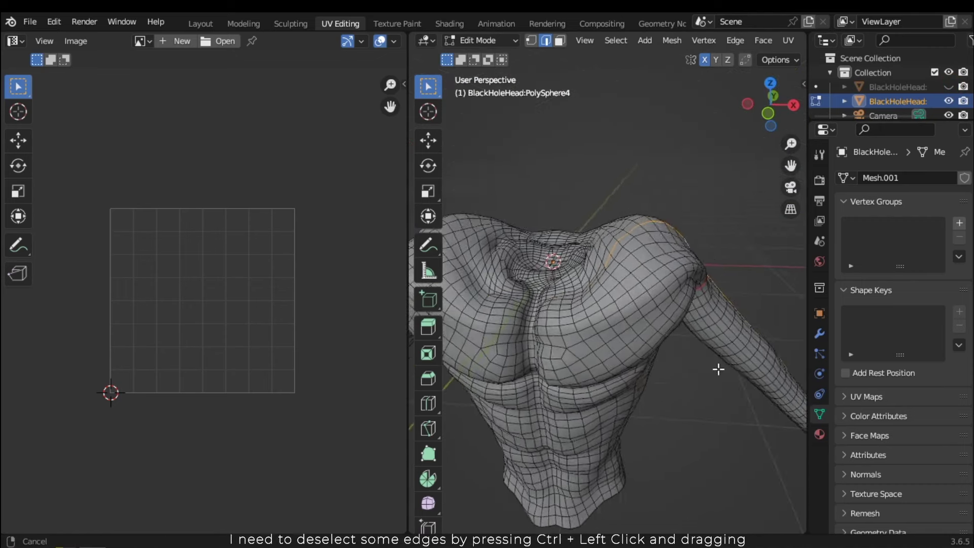
Step: Deselect the loop's edges that run down the arm beyond the armpit seam, keeping the stretch over the shoulder
scroll(717, 370, "down", 4)
middle_click_drag(776, 416, 659, 363, "shift")
scroll(659, 363, "down", 3)
left_click_drag(769, 526, 593, 241, "ctrl")
middle_click_drag(583, 243, 700, 391)
scroll(700, 391, "up", 3)
left_click_drag(710, 444, 595, 287, "ctrl")
scroll(595, 325, "up", 4)
left_click_drag(595, 370, 551, 327, "ctrl")
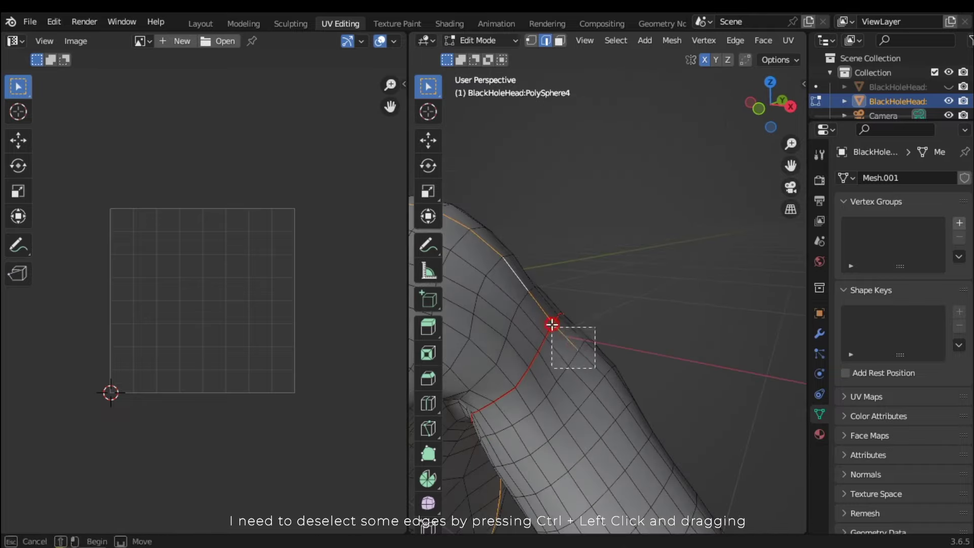
Step: Deselect the loop's leftover edges across the torso so that only the shoulder-top edges stay selected
scroll(554, 325, "down", 4)
middle_click_drag(554, 325, 889, 296)
scroll(507, 355, "down", 4)
middle_click_drag(467, 375, 567, 298, "shift")
left_click_drag(538, 294, 614, 432, "ctrl")
middle_click_drag(644, 162, 538, 279, "shift")
left_click_drag(529, 279, 629, 436, "ctrl")
scroll(695, 365, "up", 4)
middle_click_drag(695, 365, 634, 324)
left_click_drag(512, 225, 648, 369, "ctrl")
Step: Extend the edge selection from the shoulder top into and across the neck hollow and mark it as a seam
middle_click_drag(628, 311, 635, 333)
scroll(658, 315, "up", 3)
scroll(653, 320, "down", 3)
scroll(637, 333, "up", 3)
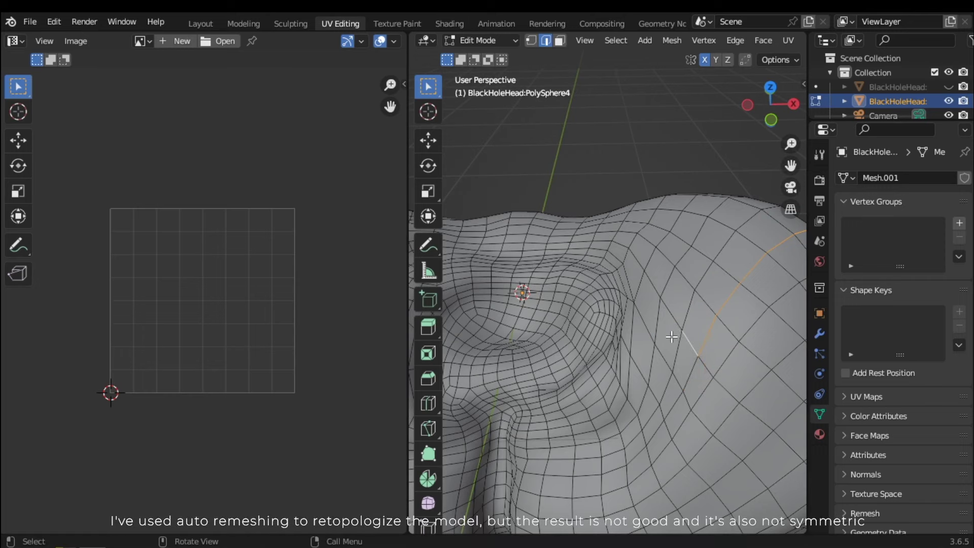
middle_click_drag(640, 294, 730, 306)
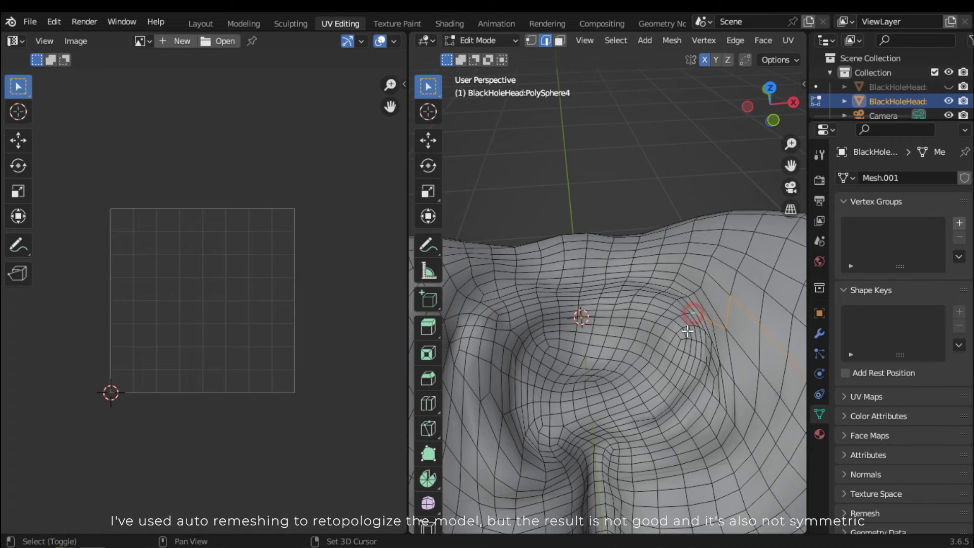
left_click(680, 317, "alt+shift")
scroll(580, 409, "down", 5)
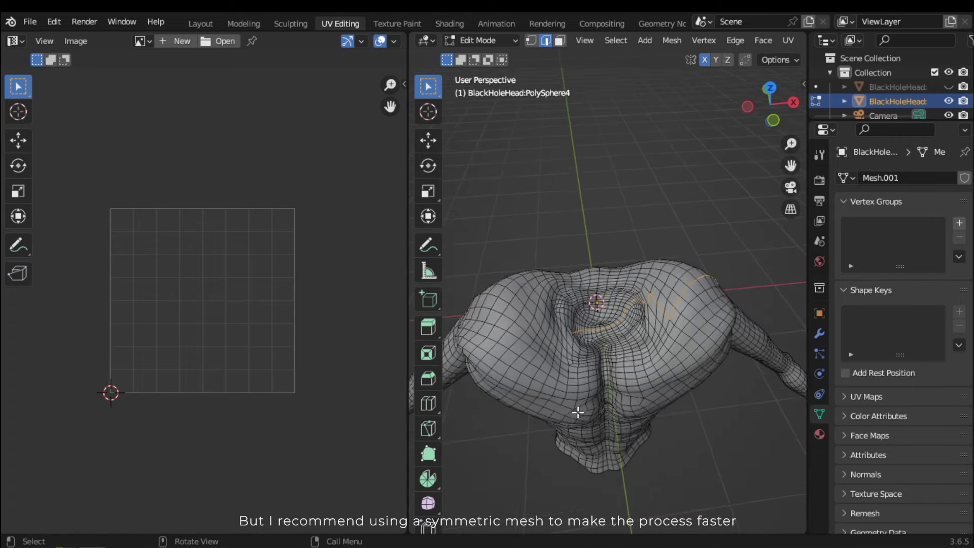
middle_click_drag(580, 408, 650, 300)
right_click(649, 300)
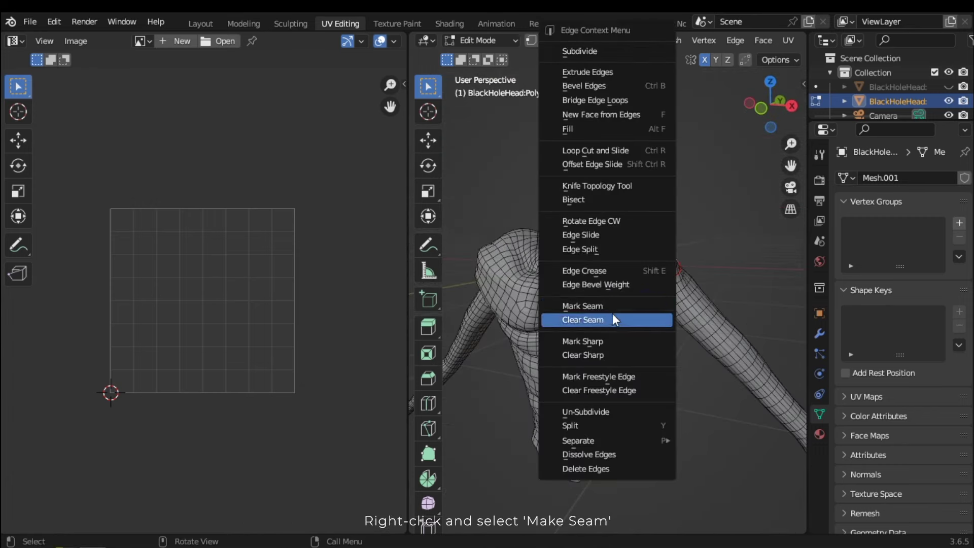
left_click(640, 325)
middle_click_drag(654, 349, 621, 374)
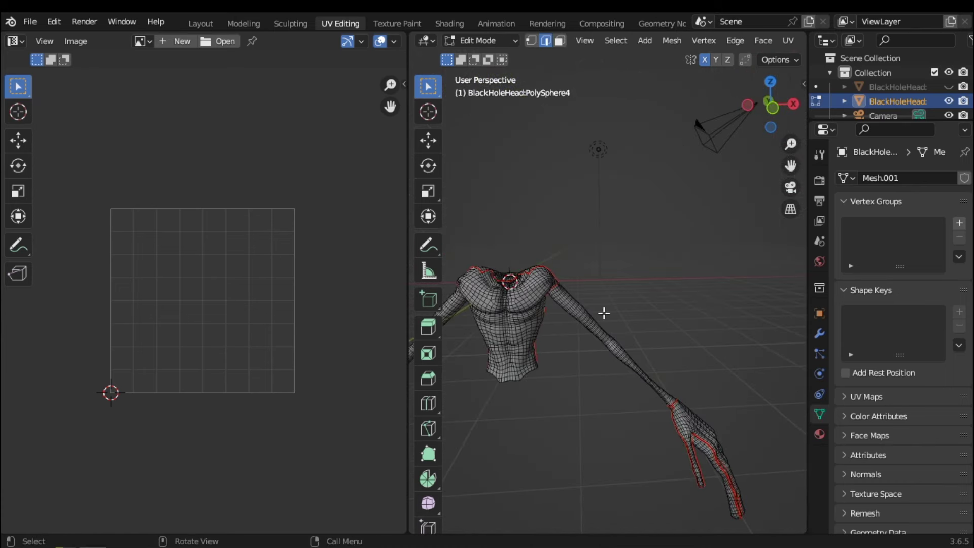
Step: Switch to face selection, select all faces of the body and unwrap them
key("3")
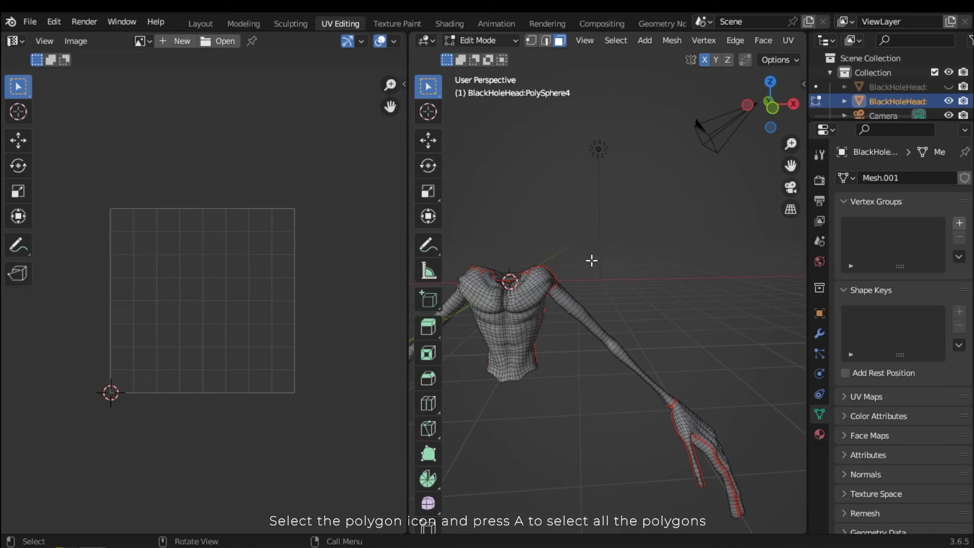
middle_click_drag(591, 260, 628, 320)
key("a")
key("u")
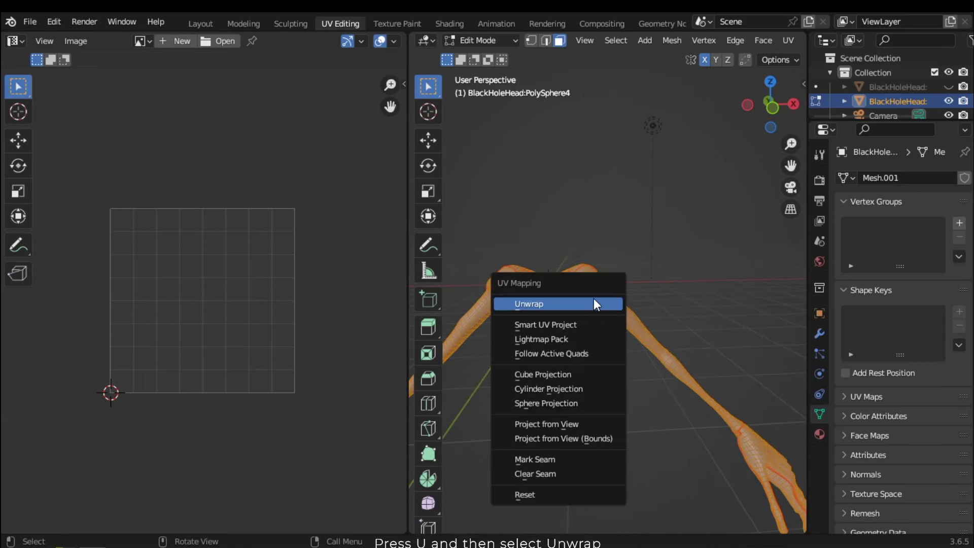
left_click(575, 306)
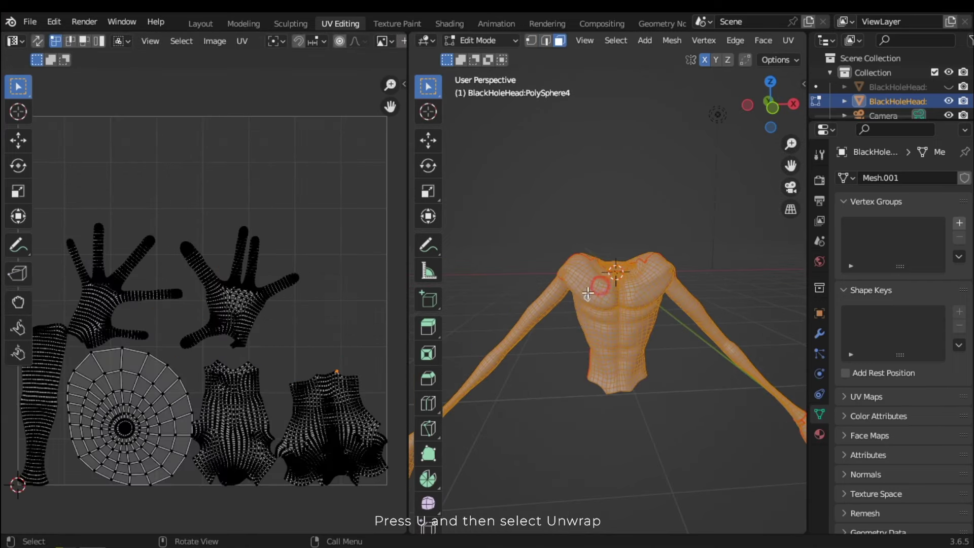
Step: Turn on UV sync selection in the UV editor and clear the face selection
scroll(291, 321, "down", 1)
middle_click_drag(277, 323, 282, 296, "shift")
scroll(279, 317, "up", 1)
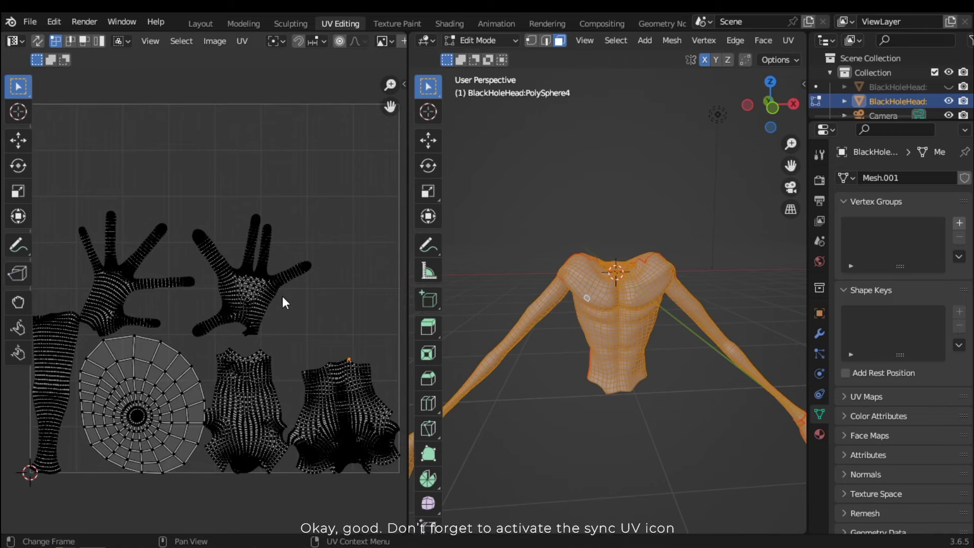
left_click(37, 41)
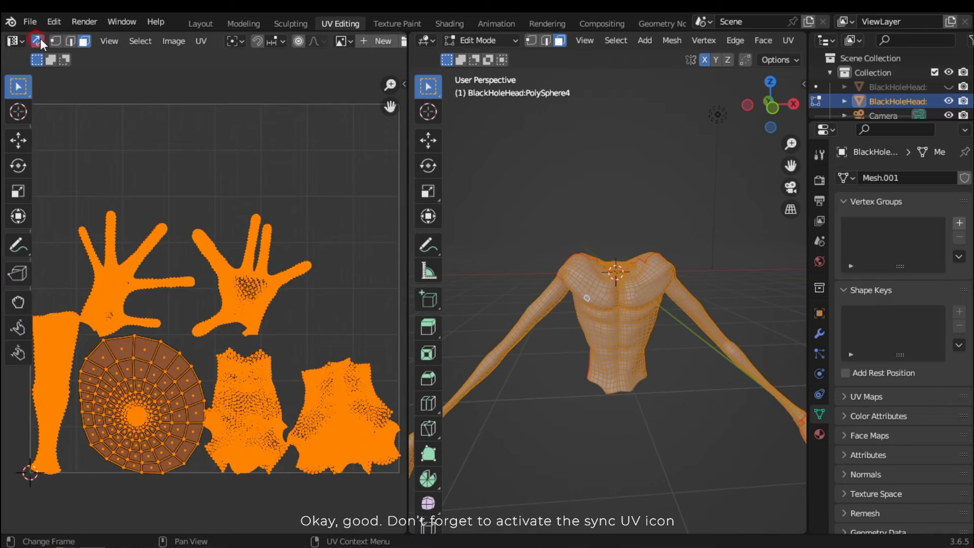
left_click(578, 186)
Step: Select faces in the circular UV island to check which body part it belongs to, and clear the selection
scroll(649, 379, "down", 2)
scroll(233, 403, "up", 4)
scroll(259, 403, "down", 4)
middle_click_drag(268, 399, 267, 376, "shift")
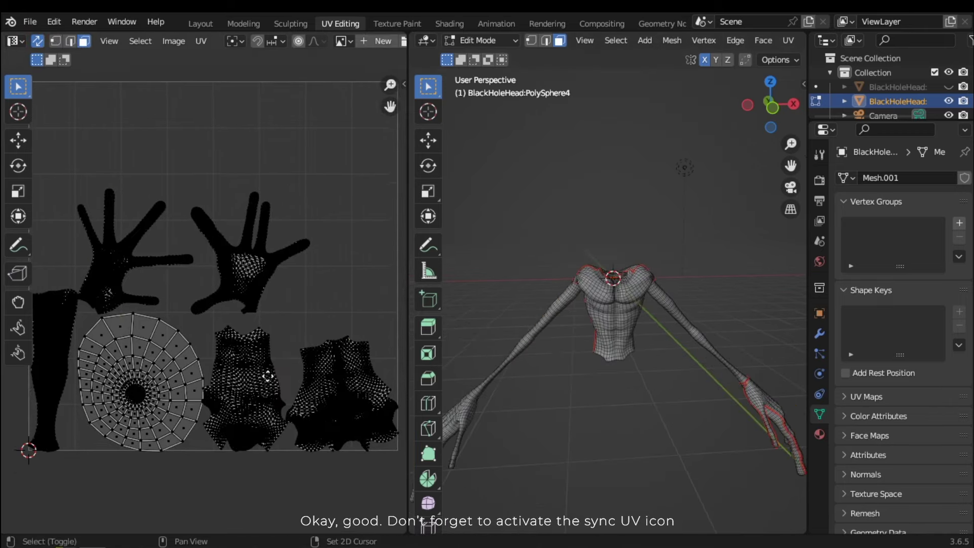
scroll(299, 342, "up", 1)
scroll(316, 344, "down", 2)
key("l")
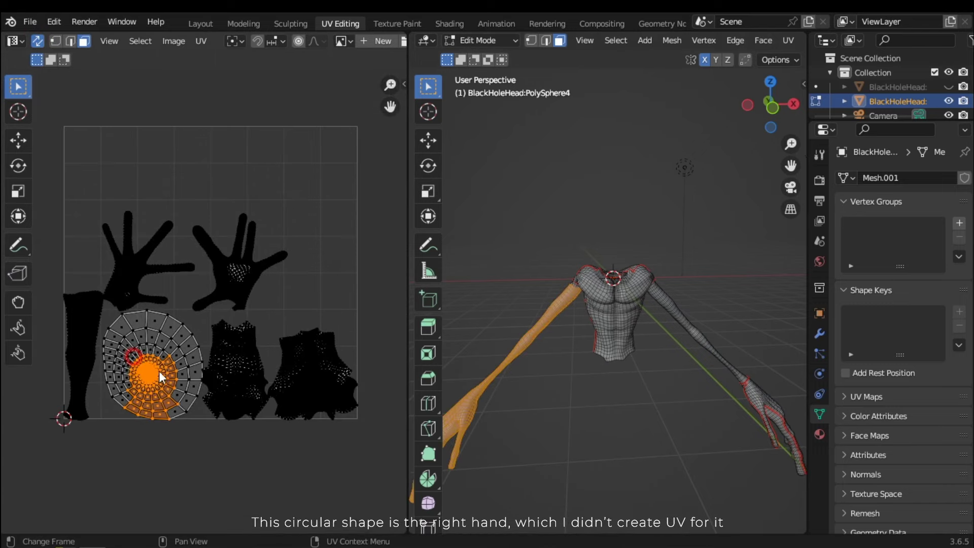
left_click(532, 433)
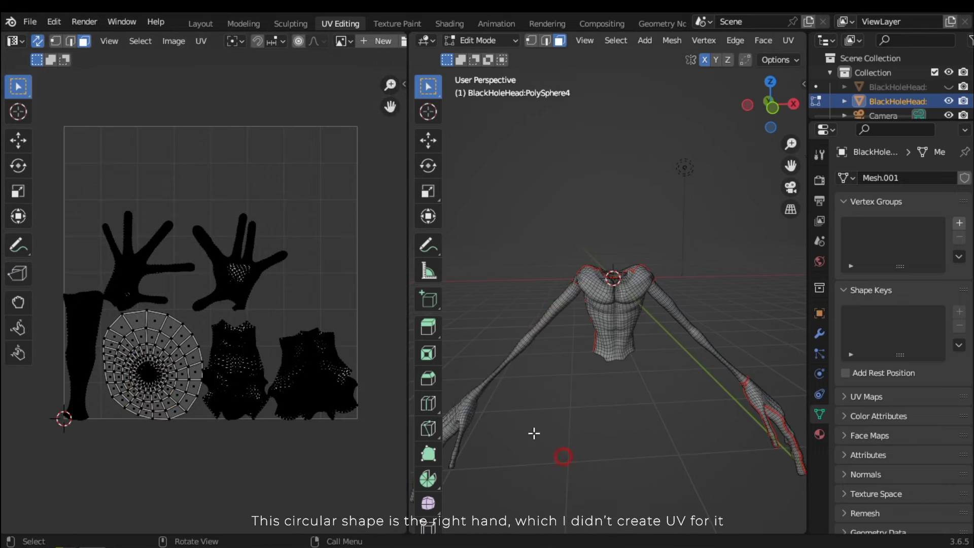
Step: Box-select parts of the torso UV islands to examine which body areas they cover, and clear the selection
scroll(527, 413, "down", 2)
middle_click_drag(542, 425, 548, 438, "shift")
scroll(586, 413, "up", 3)
middle_click_drag(603, 396, 647, 333)
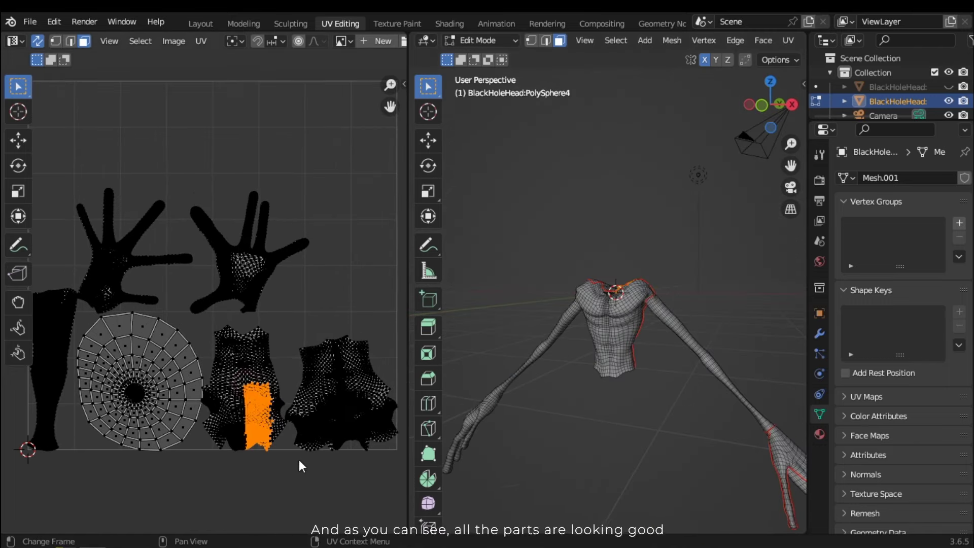
middle_click_drag(584, 375, 631, 414)
scroll(643, 300, "up", 3)
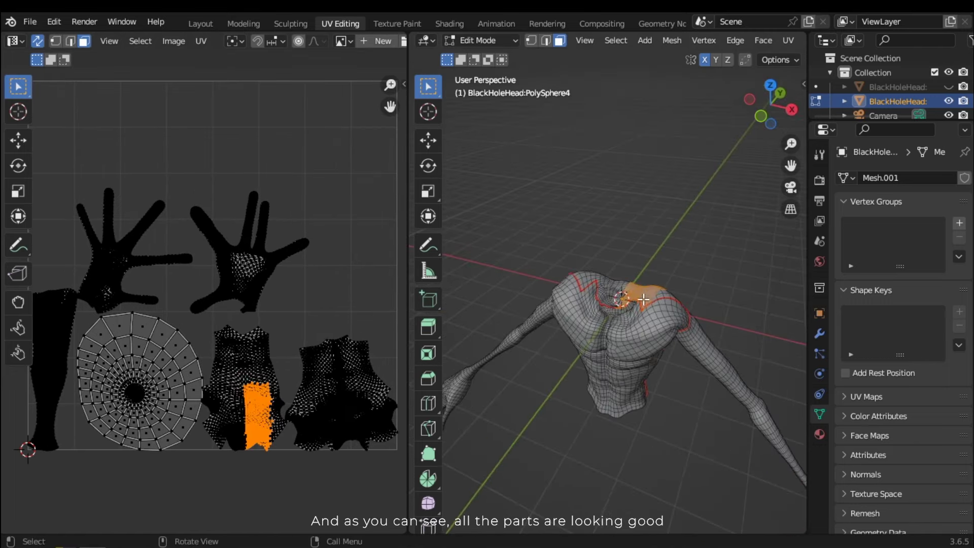
middle_click_drag(644, 317, 527, 345)
left_click_drag(352, 455, 295, 348)
middle_click_drag(527, 365, 545, 378)
left_click(632, 456)
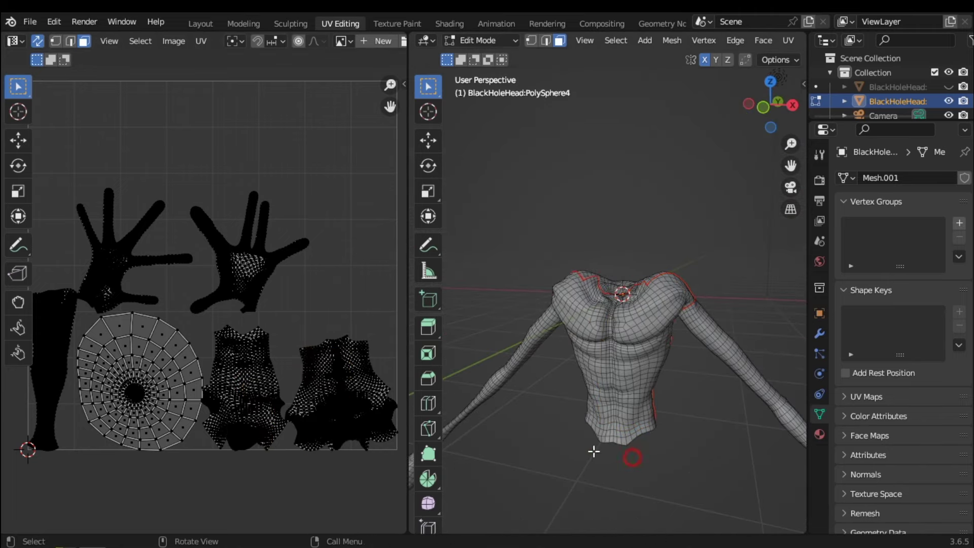
middle_click_drag(92, 423, 163, 425)
left_click(118, 415)
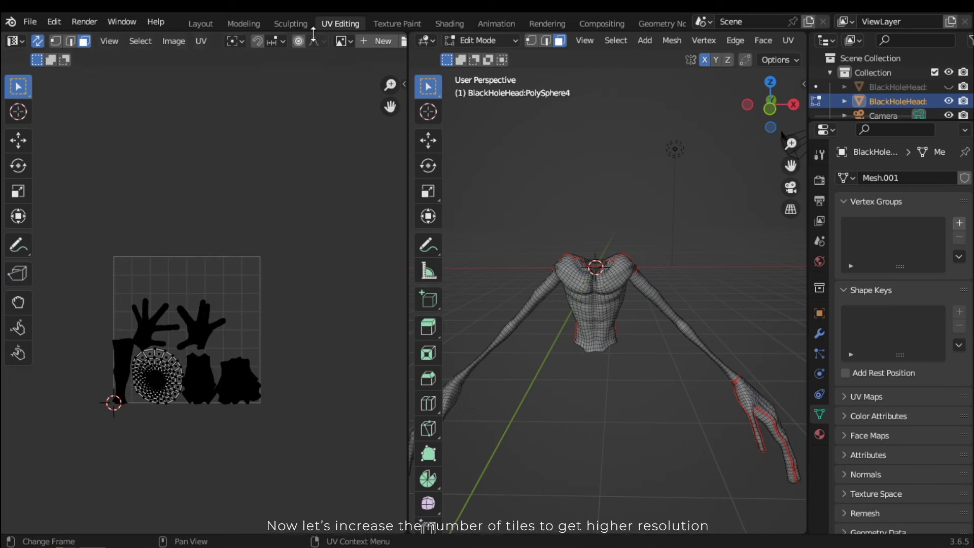
Step: Set the UV editor's grid overlay to 3 tiles in X
scroll(314, 37, "down", 8)
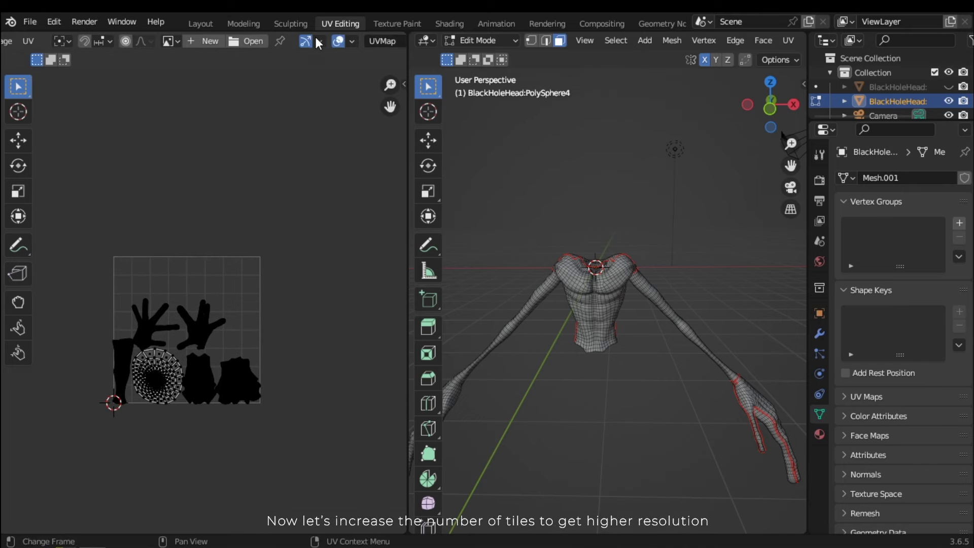
left_click(323, 40)
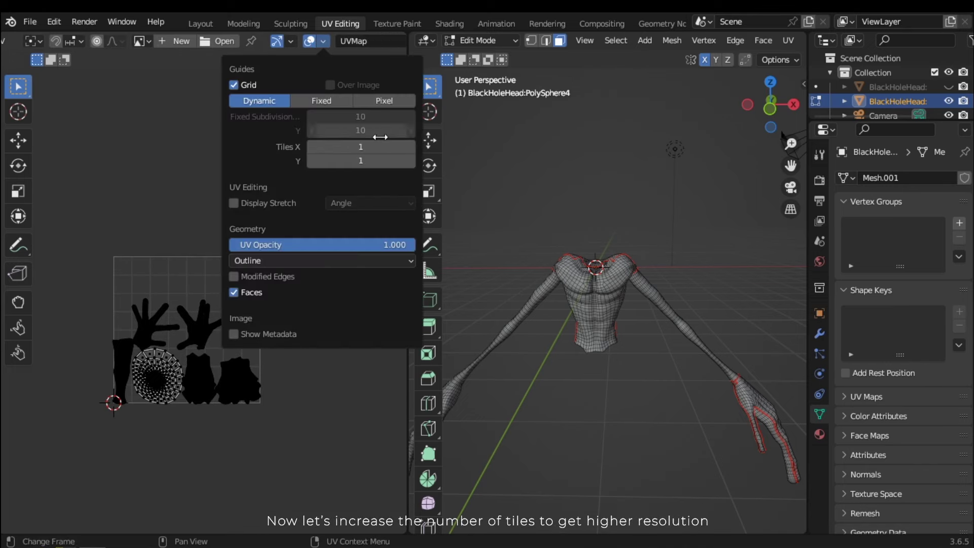
left_click(409, 146)
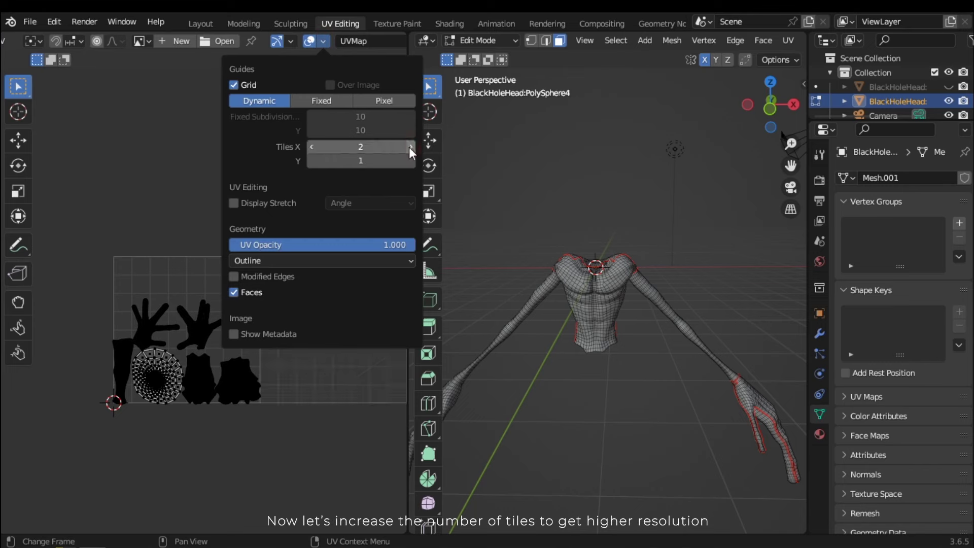
left_click(409, 146)
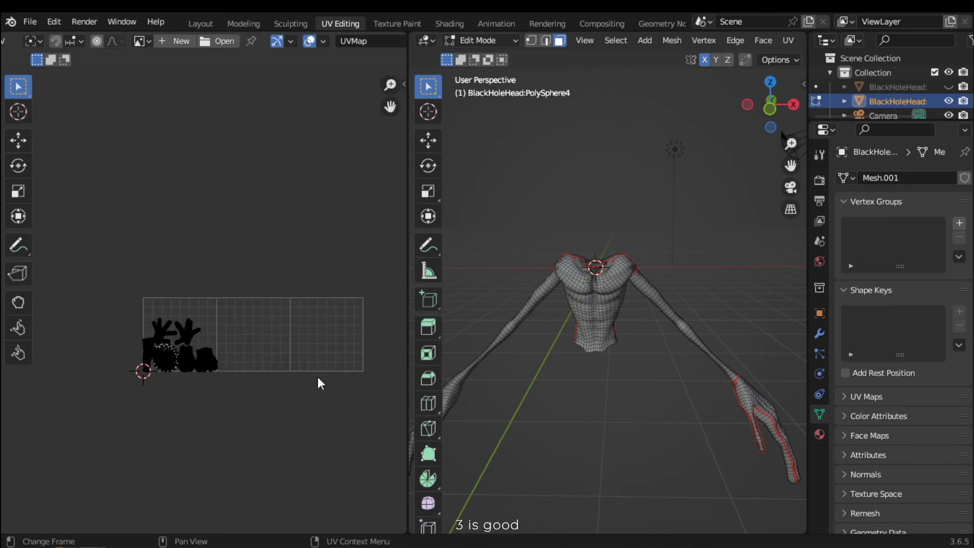
Step: Select all UV islands and scale them up together to roughly twice their size
scroll(265, 325, "up", 4)
middle_click_drag(202, 365, 237, 296, "shift")
scroll(254, 313, "up", 2)
scroll(238, 297, "up", 2)
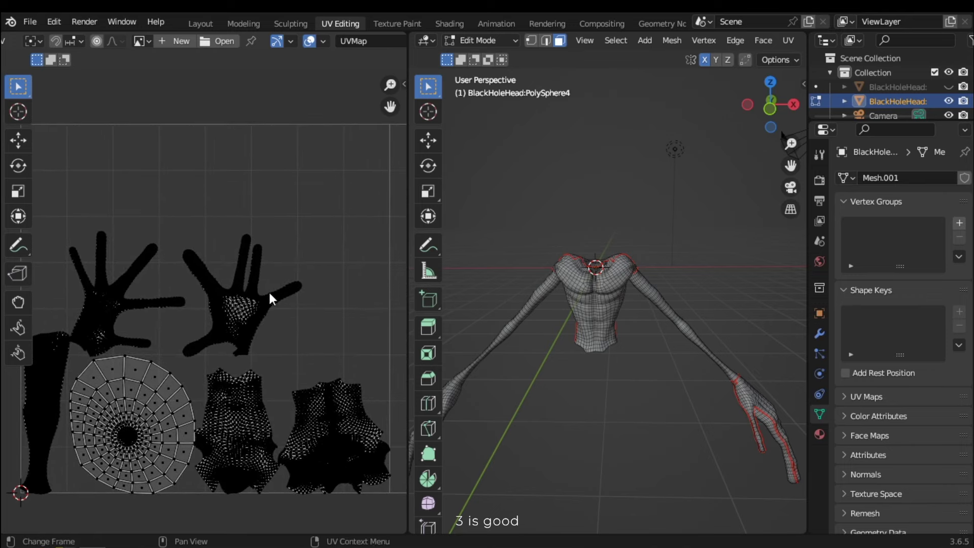
scroll(289, 381, "down", 2)
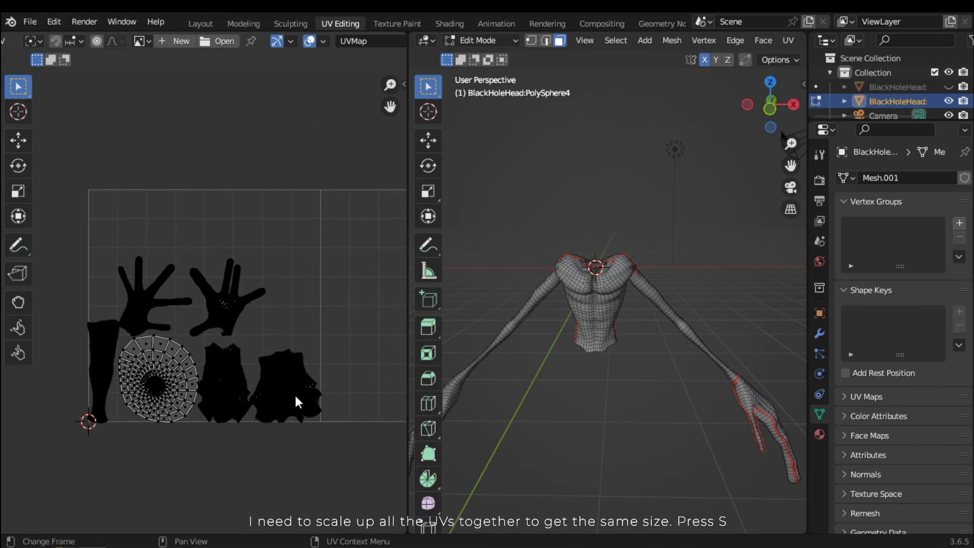
left_click_drag(374, 470, 50, 228)
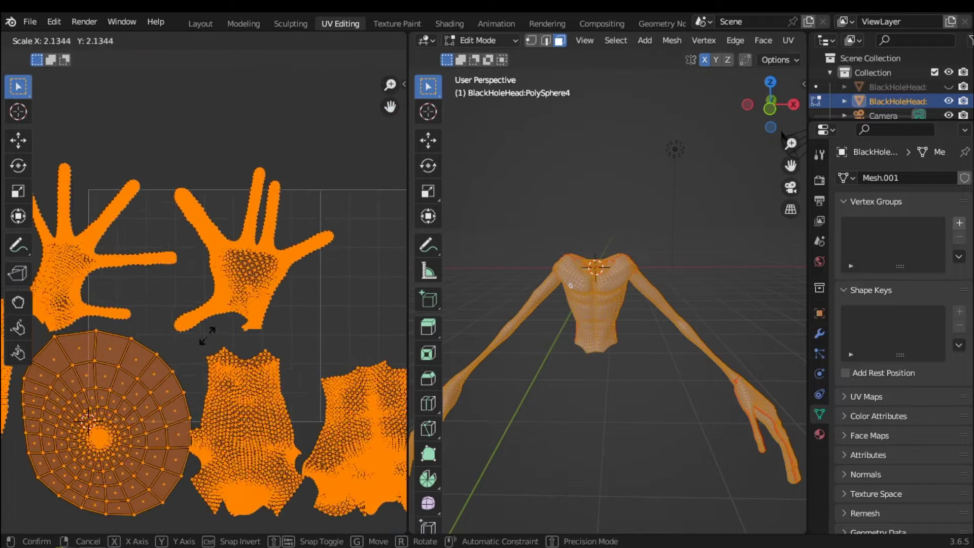
left_click(208, 336)
scroll(312, 314, "down", 1)
key("s")
left_click(301, 327)
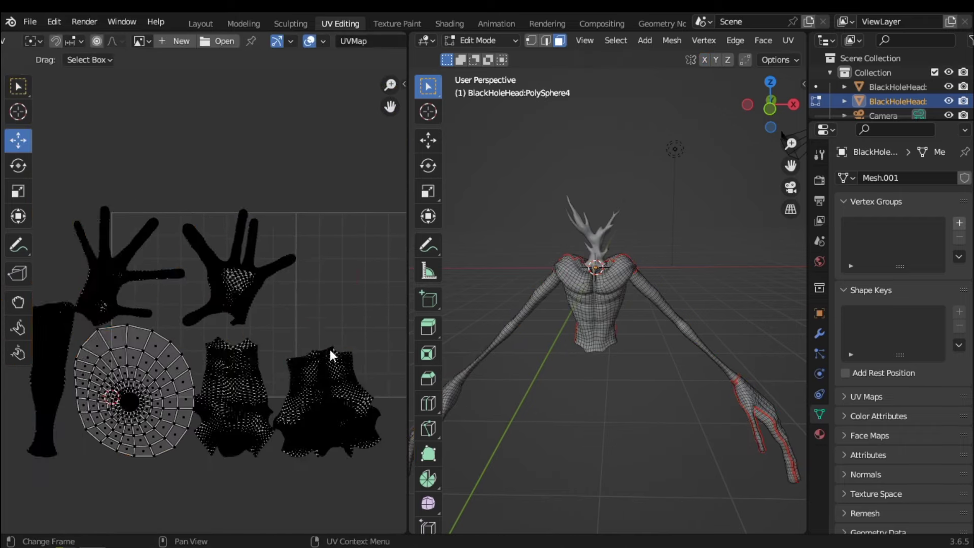
Step: Box-select the wider torso island and move it into the upper part of the second tile
middle_click_drag(314, 348, 189, 291, "shift")
scroll(266, 419, "up", 4)
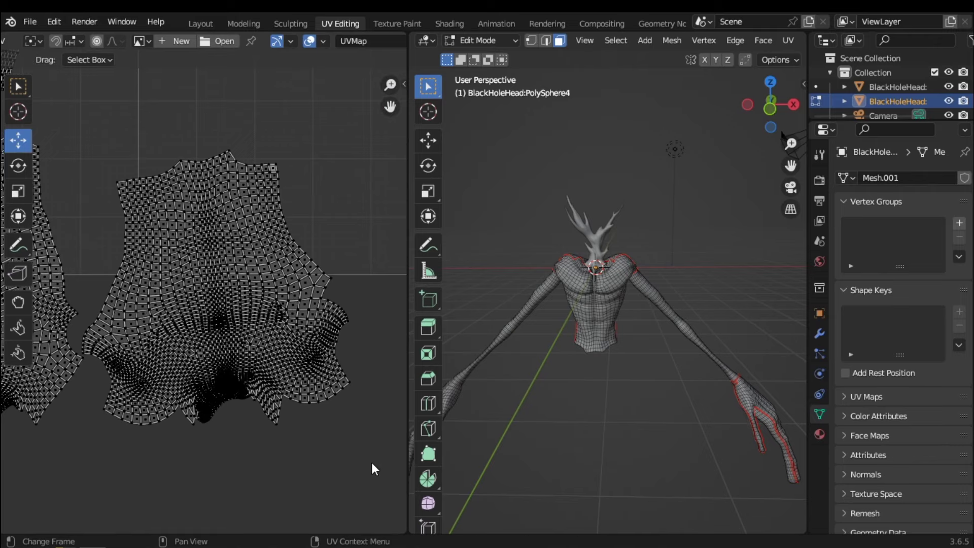
left_click_drag(388, 463, 90, 136)
scroll(111, 354, "up", 2)
middle_click_drag(156, 327, 211, 416)
scroll(215, 337, "down", 6)
scroll(206, 375, "up", 1)
scroll(206, 375, "down", 2)
middle_click_drag(206, 375, 221, 362)
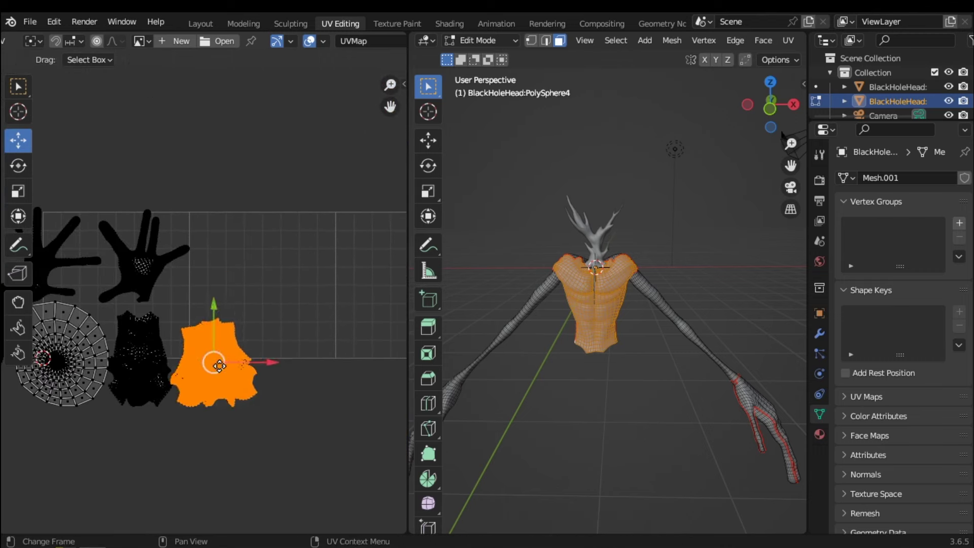
left_click_drag(219, 360, 265, 285)
scroll(285, 319, "down", 1)
middle_click_drag(285, 318, 302, 345)
left_click_drag(289, 318, 309, 299)
scroll(317, 303, "up", 4)
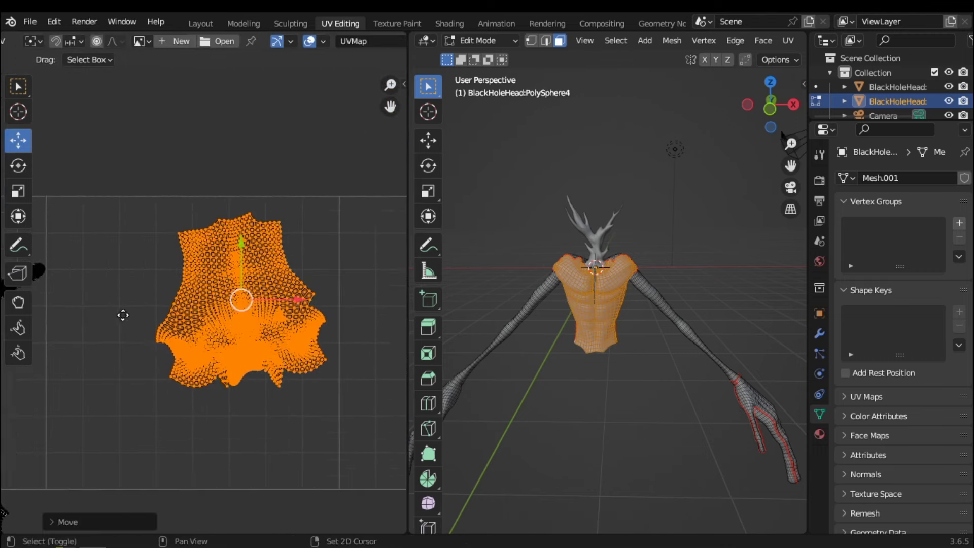
left_click_drag(218, 314, 233, 298)
Step: Box-select the narrower torso island and move it into the second tile, beside the wider one
scroll(223, 315, "down", 1)
middle_click_drag(97, 431, 211, 369)
left_click(211, 369)
scroll(212, 369, "up", 2)
left_click_drag(353, 465, 163, 190)
scroll(218, 304, "down", 3)
middle_click_drag(248, 321, 37, 432, "shift")
left_click_drag(12, 417, 120, 353)
left_click(152, 406)
scroll(188, 324, "up", 3)
scroll(196, 370, "down", 6)
middle_click_drag(196, 371, 296, 304, "shift")
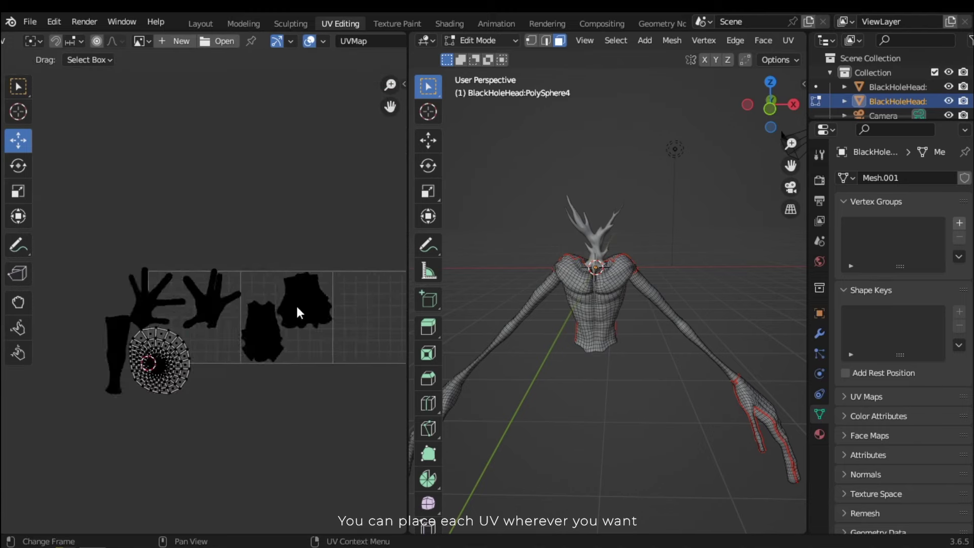
scroll(173, 332, "up", 4)
scroll(229, 304, "down", 3)
left_click_drag(312, 462, 153, 312)
left_click_drag(202, 351, 136, 351)
key("ctrl+z")
Step: Select the circular island of the unseamed arm and move it outside the tiles, below the first one
left_click_drag(294, 407, 147, 285)
left_click_drag(202, 351, 315, 426)
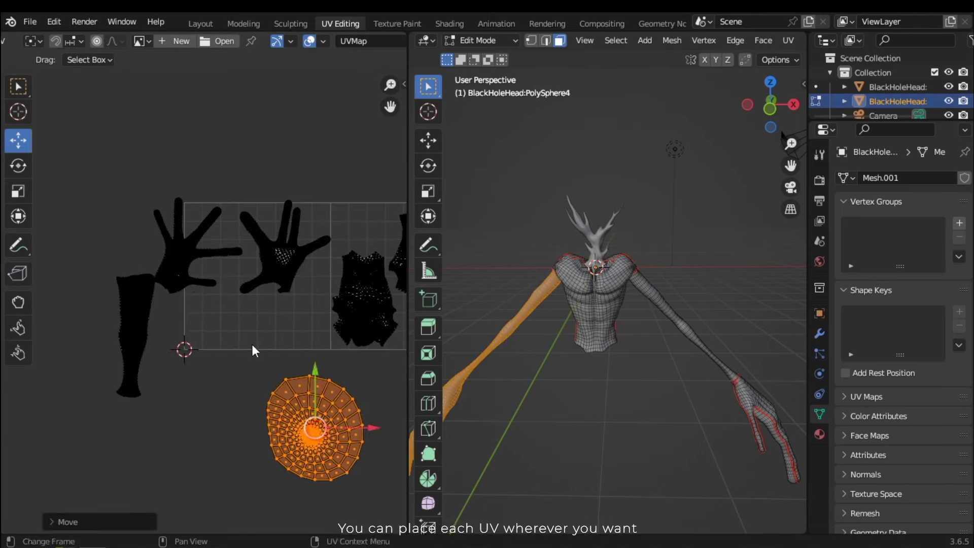
left_click(244, 338)
Step: Select the whole hand island nearest the second tile and move it down into the lower part of the first tile
middle_click_drag(214, 316, 236, 352)
scroll(310, 284, "up", 2)
scroll(296, 306, "up", 2)
middle_click_drag(296, 307, 247, 311)
left_click_drag(346, 154, 124, 426)
left_click_drag(107, 281, 118, 214)
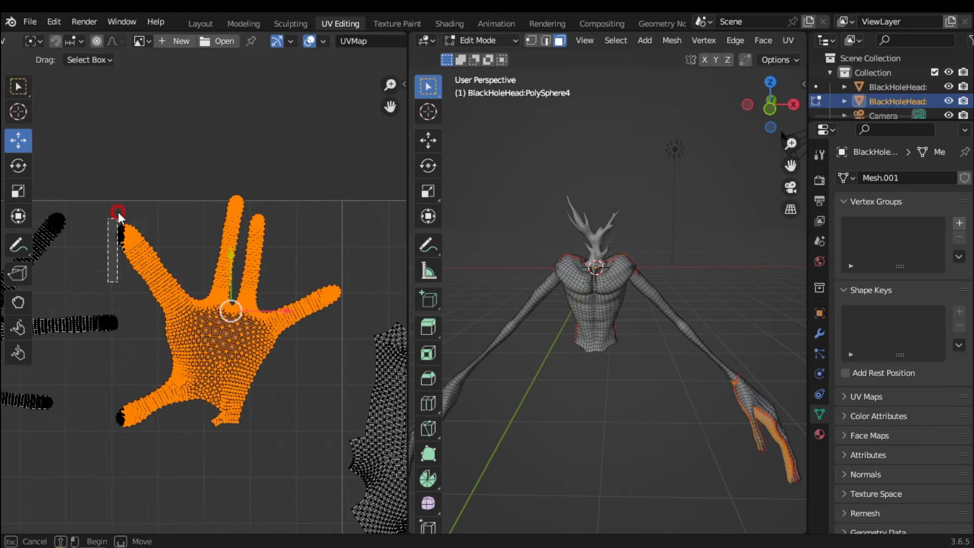
left_click_drag(108, 394, 107, 396)
scroll(279, 250, "down", 2)
key("g")
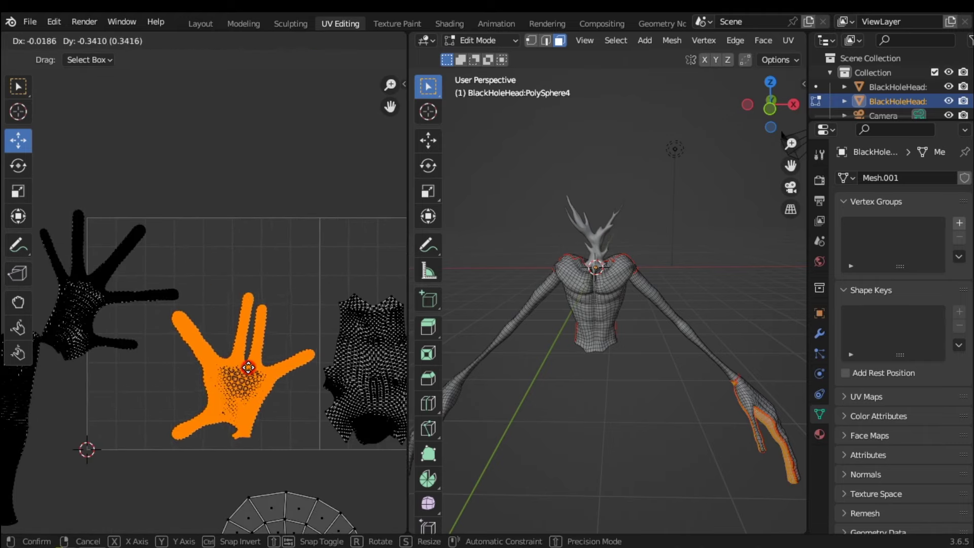
left_click(203, 304)
Step: Move the other hand island fully inside the upper-left area of the first tile, clear of its neighbour
middle_click_drag(153, 298, 258, 307)
scroll(243, 306, "up", 2)
left_click_drag(221, 332, 281, 325)
middle_click_drag(281, 330, 215, 299)
left_click_drag(215, 299, 237, 327)
left_click(327, 254)
Step: Select the long arm island and move it into the third tile
scroll(327, 263, "down", 5)
left_click_drag(80, 477, 155, 321)
left_click_drag(137, 386, 357, 368)
middle_click_drag(356, 368, 123, 404)
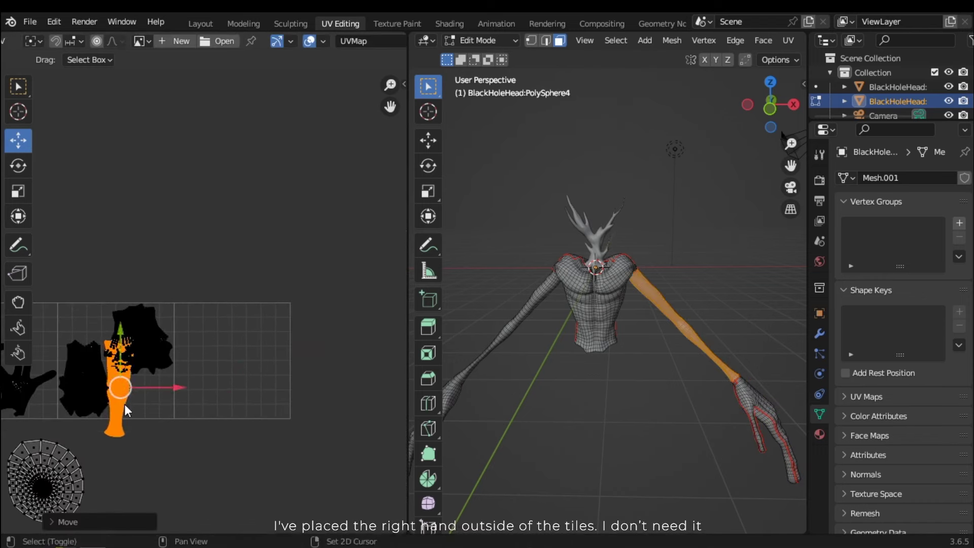
left_click_drag(123, 404, 240, 374)
left_click(339, 268)
scroll(279, 318, "down", 2)
middle_click_drag(278, 318, 350, 313)
scroll(249, 405, "up", 2)
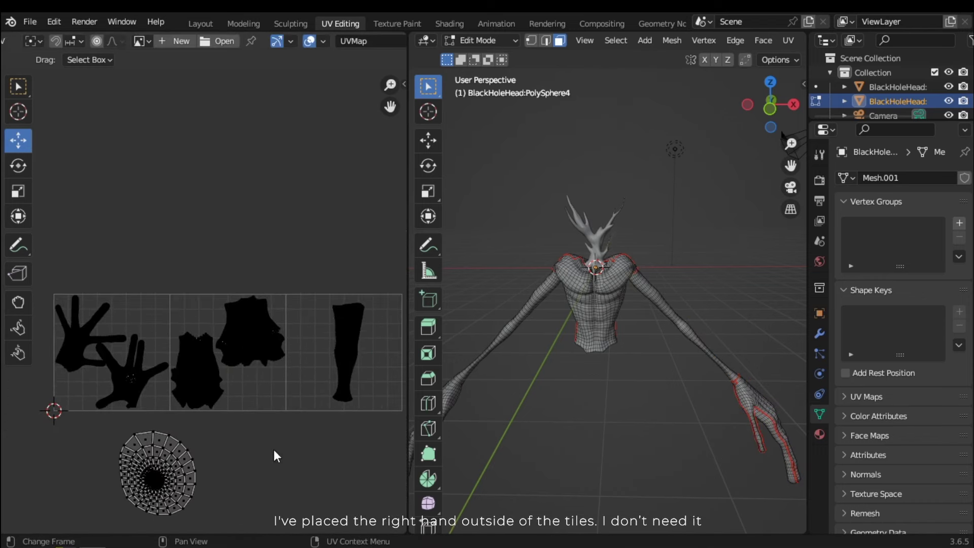
Step: Check the overall layout of the UV islands across the three UDIM tiles and view the creature's body from another angle
scroll(296, 380, "down", 2)
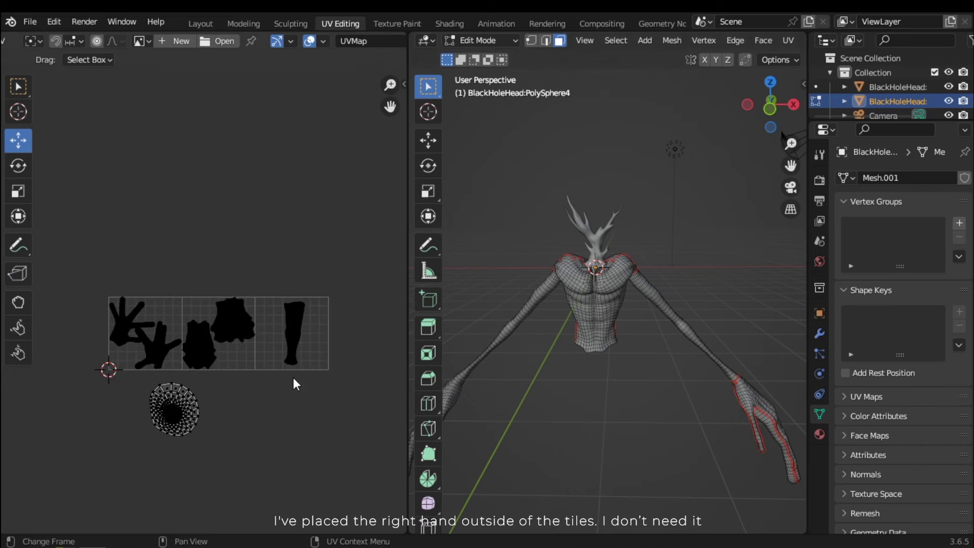
scroll(292, 380, "up", 1)
left_click(283, 387)
scroll(277, 419, "up", 2)
left_click(292, 441)
scroll(292, 430, "down", 1)
scroll(120, 334, "down", 1)
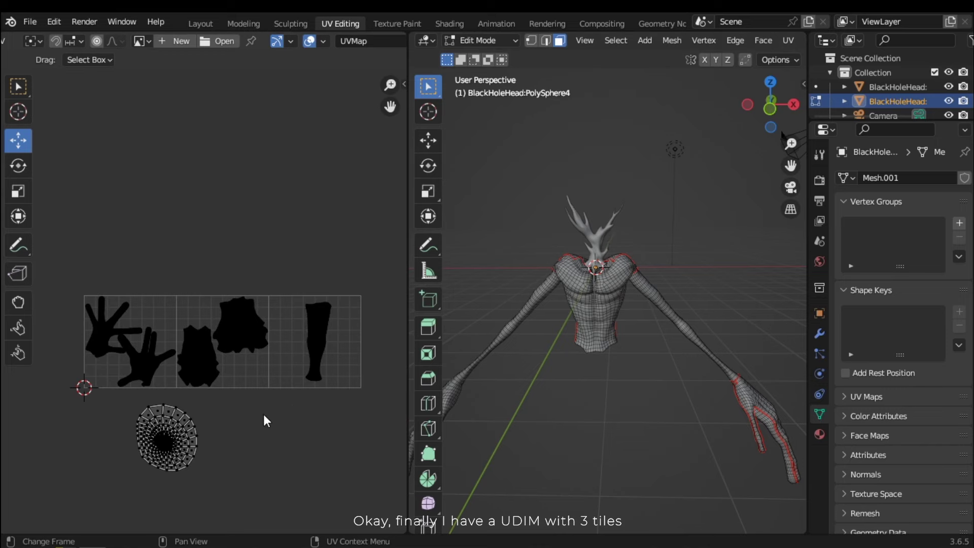
scroll(263, 390, "up", 1)
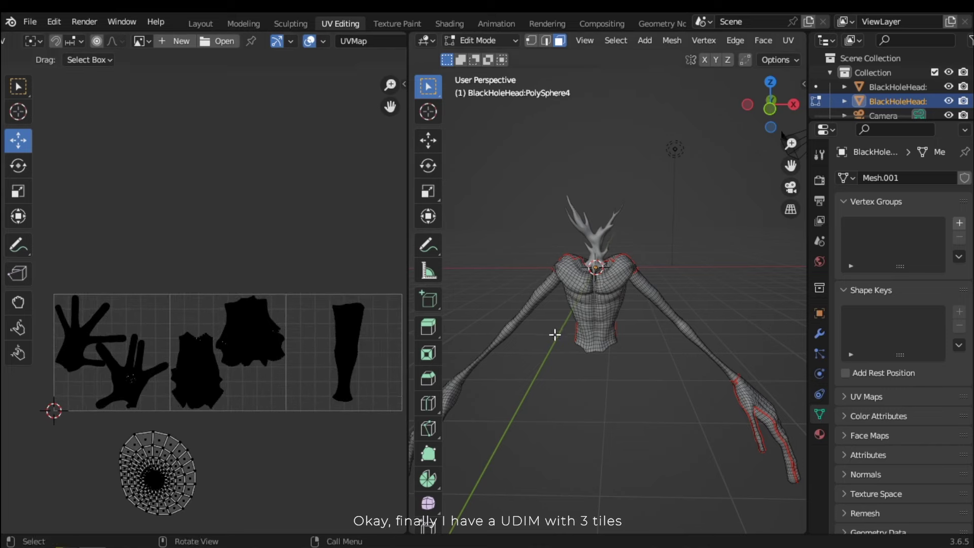
middle_click_drag(597, 336, 615, 283)
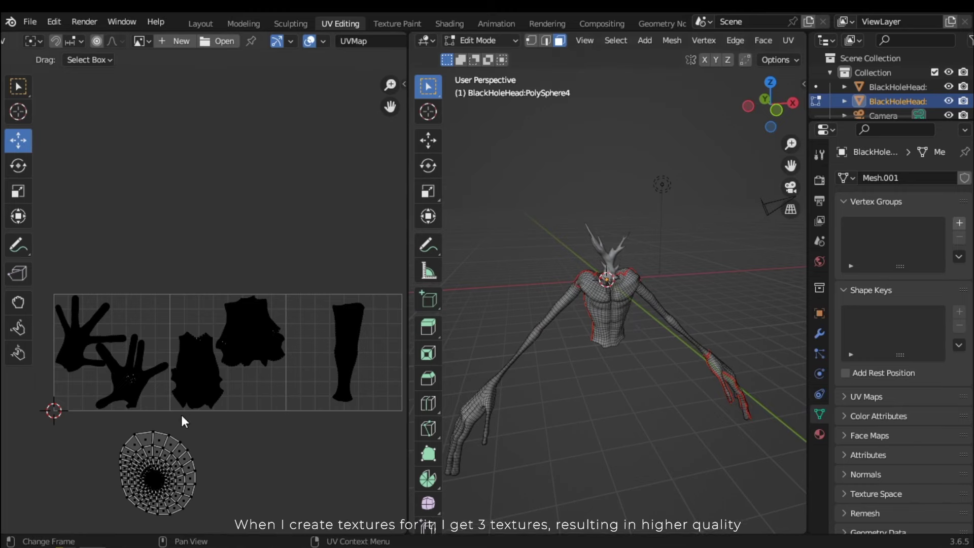
Step: Inspect the torso, arm and hand islands up close for their placement inside the tile borders
scroll(224, 385, "up", 4)
scroll(214, 367, "down", 3)
scroll(276, 391, "up", 2)
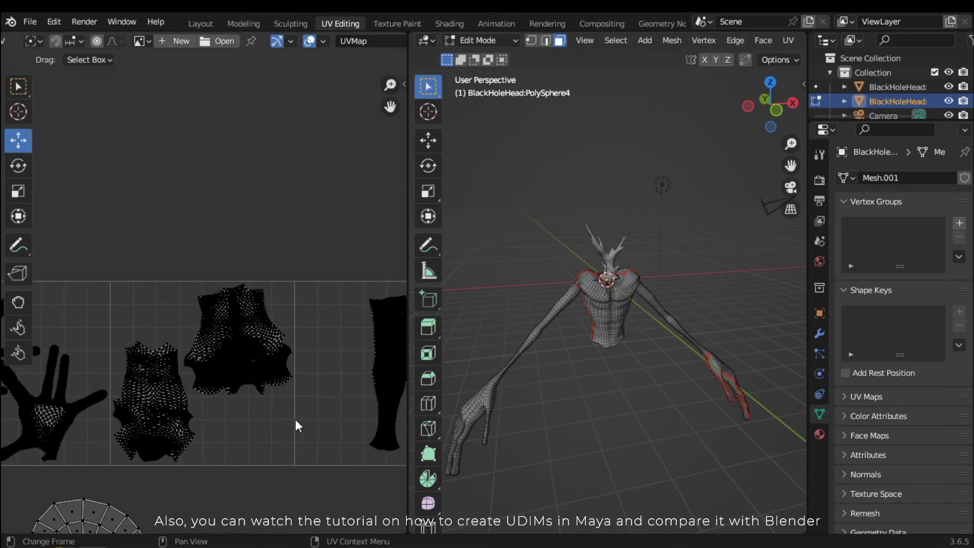
middle_click_drag(379, 385, 217, 382)
scroll(263, 377, "up", 3)
scroll(340, 403, "down", 2)
scroll(304, 414, "down", 3)
middle_click_drag(192, 424, 261, 443)
scroll(278, 442, "up", 3)
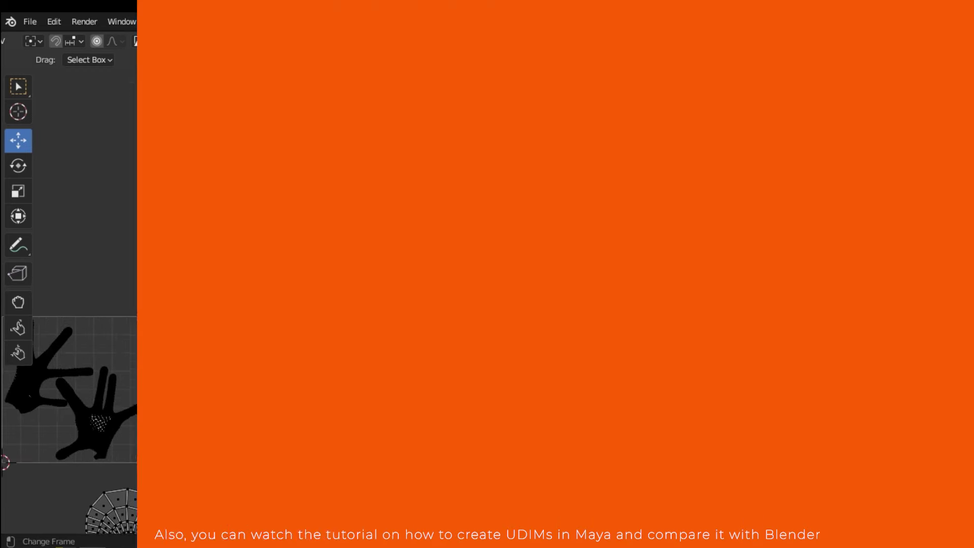